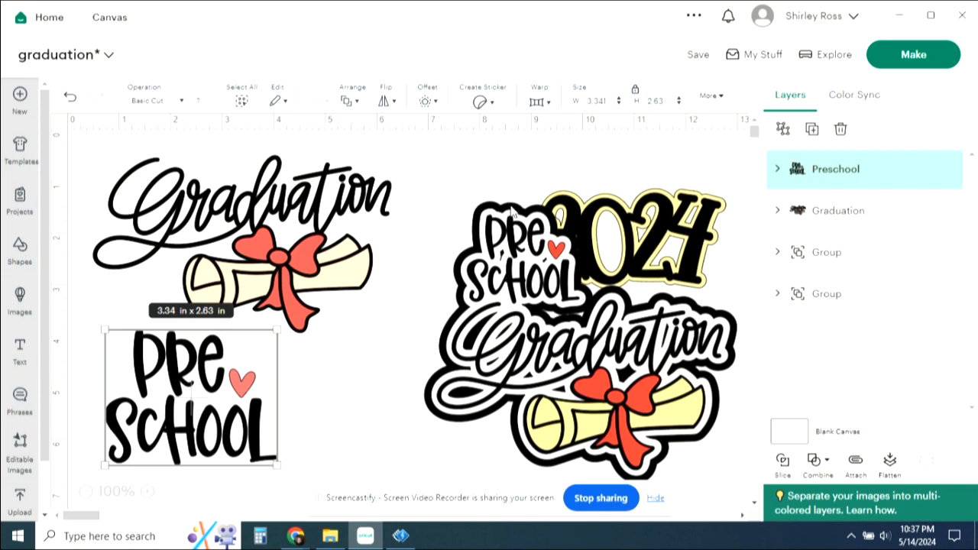
Move the finished Preschool Graduation sample and the 2024 piece out of the working area to the right
left_click_drag(514, 227, 462, 255)
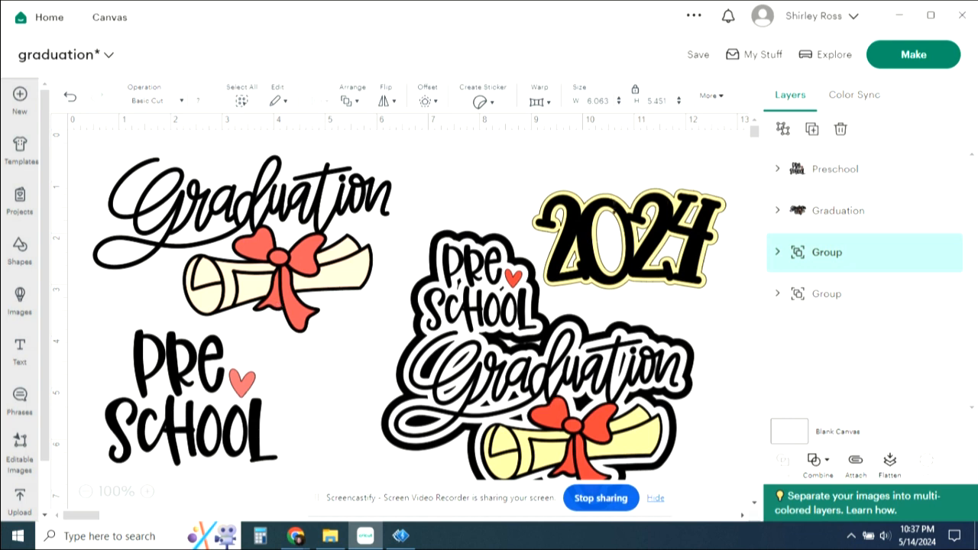
left_click(664, 173)
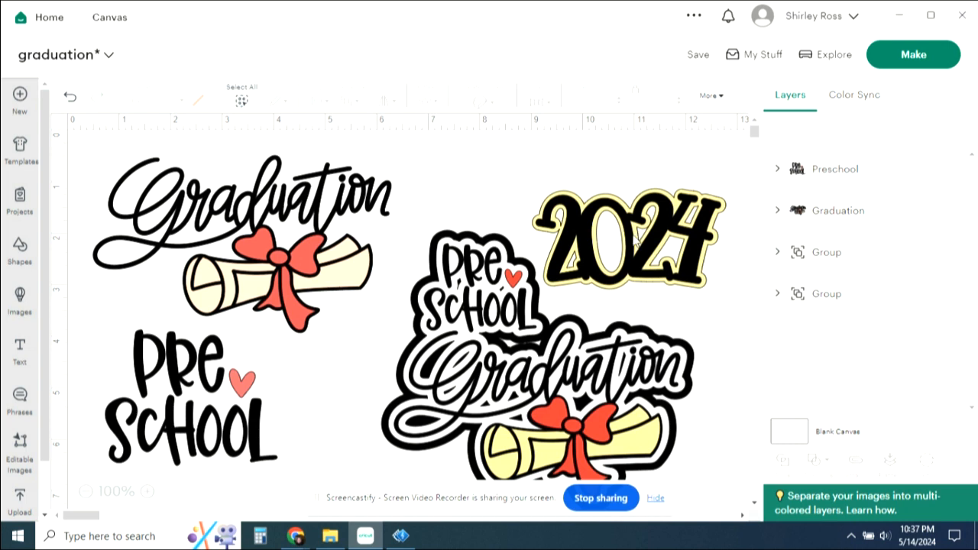
left_click_drag(628, 240, 967, 359)
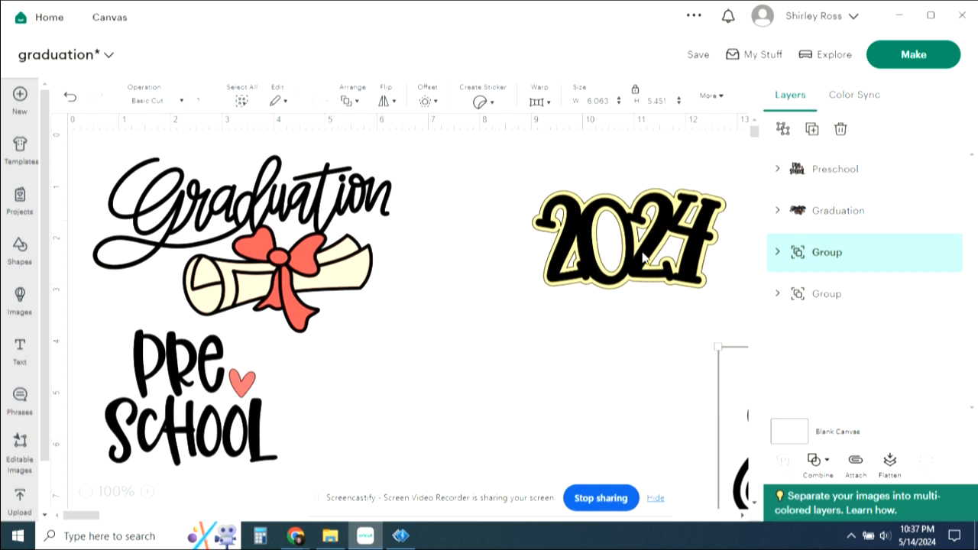
left_click_drag(644, 259, 857, 263)
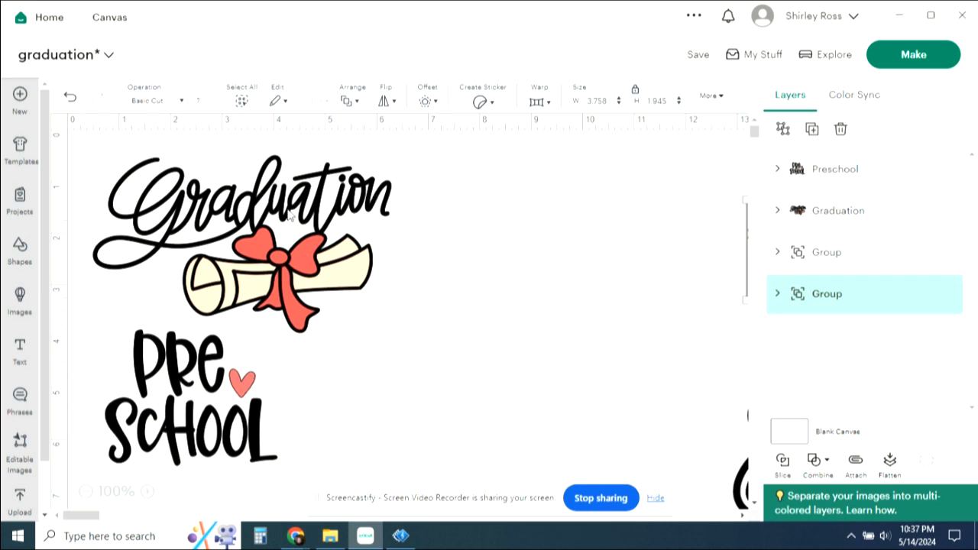
Reposition the Graduation image, then shrink the Preschool text and stack it just above the start of Graduation
left_click_drag(289, 210, 458, 394)
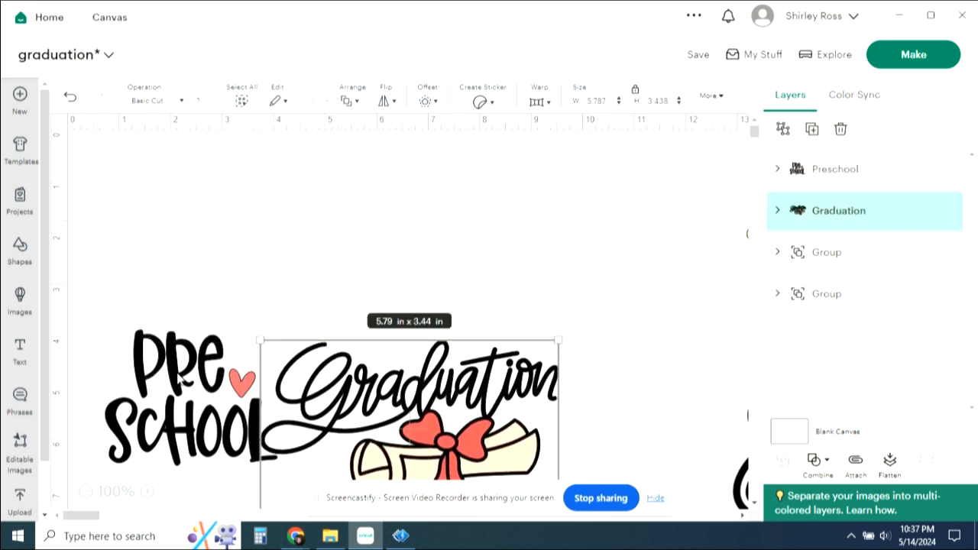
left_click_drag(181, 389, 342, 266)
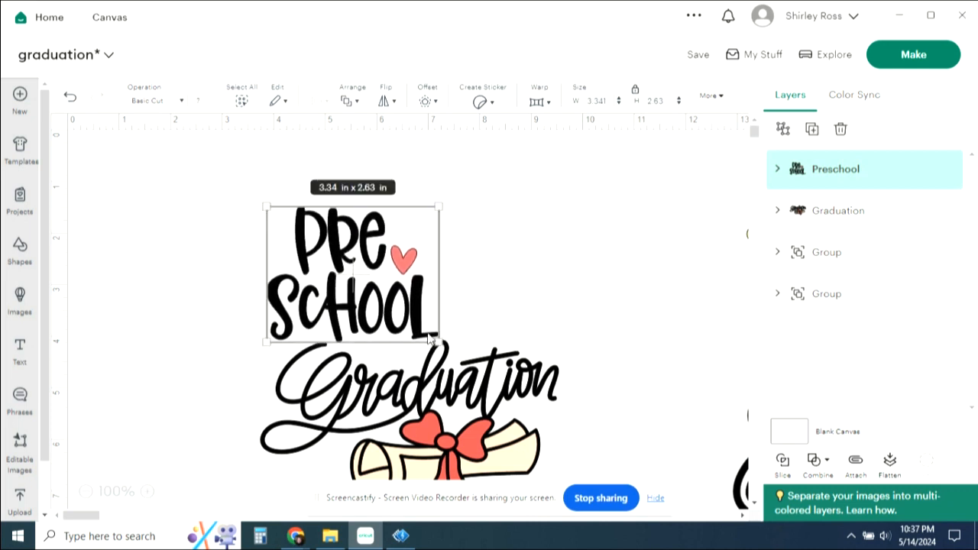
left_click_drag(439, 342, 354, 290)
left_click_drag(419, 405, 409, 372)
left_click(546, 255)
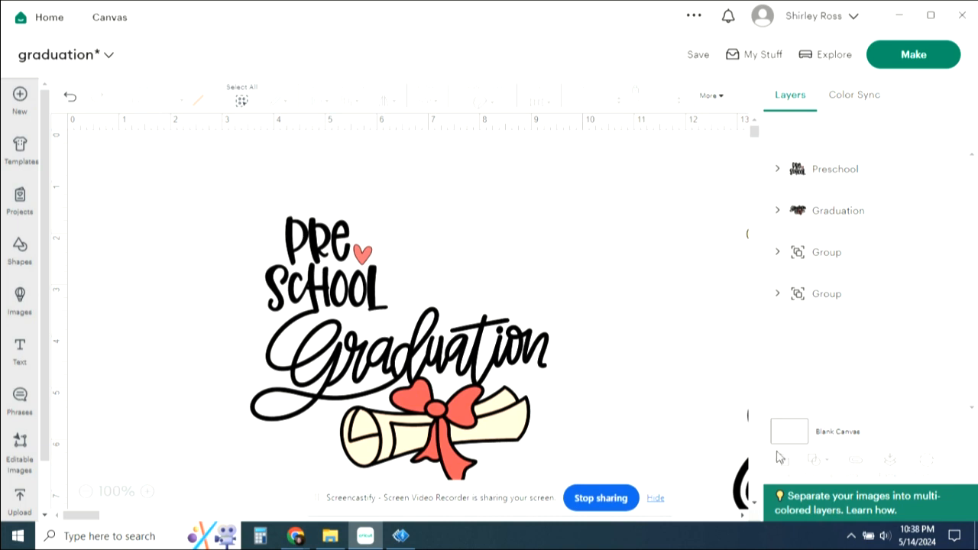
Nudge the Preschool text slightly right using the finished sample as a reference, and move the sample back aside
left_click_drag(736, 480, 648, 257)
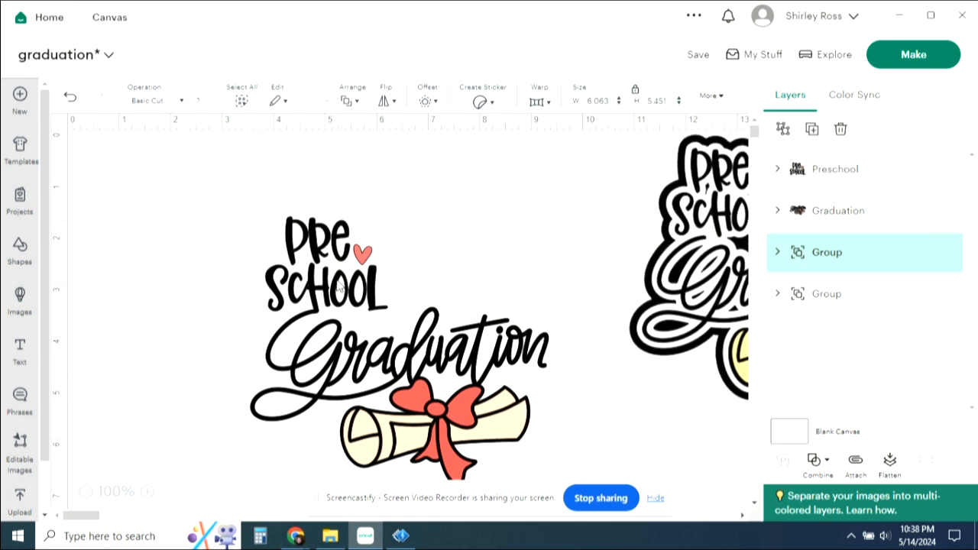
mouse_move(334, 287)
left_mouse_down()
mouse_move(359, 288)
mouse_move(346, 287)
left_mouse_up()
left_click(498, 258)
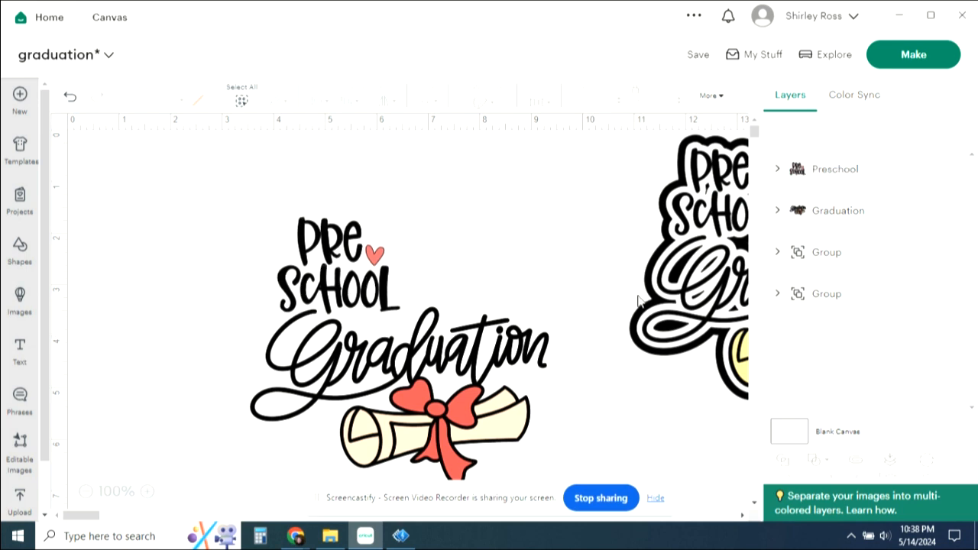
left_click_drag(686, 297, 741, 344)
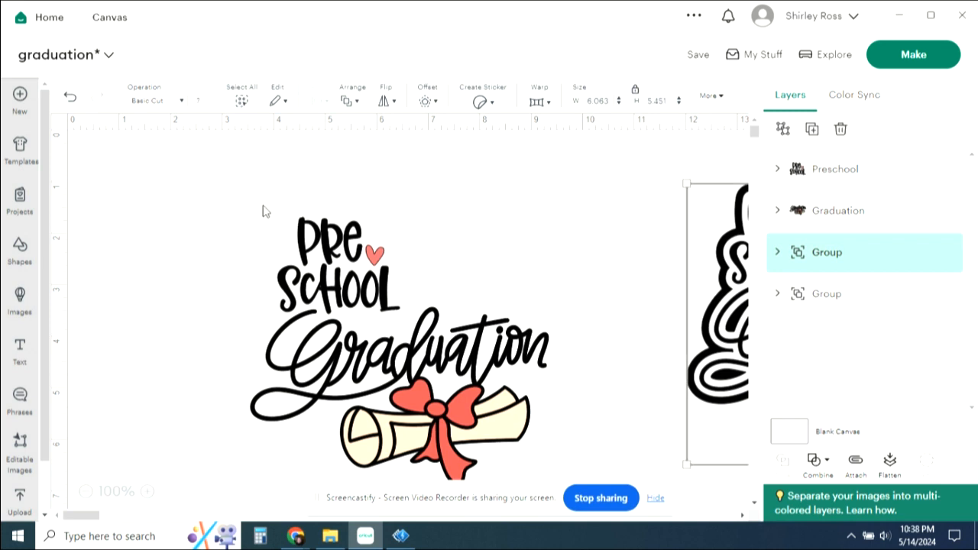
Group the Preschool and Graduation images and apply a welded, round-cornered offset of 0.111 in around the group
left_click_drag(258, 206, 489, 413)
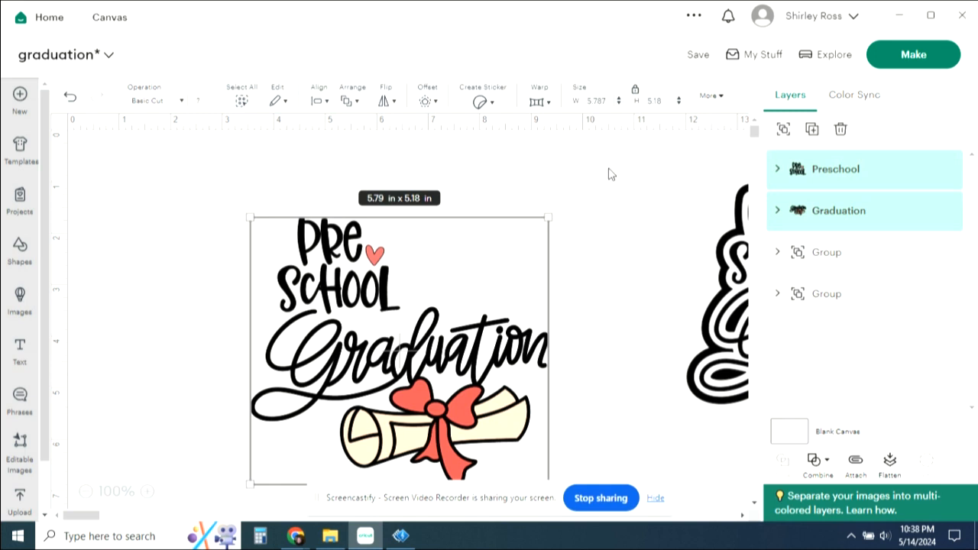
left_click(784, 129)
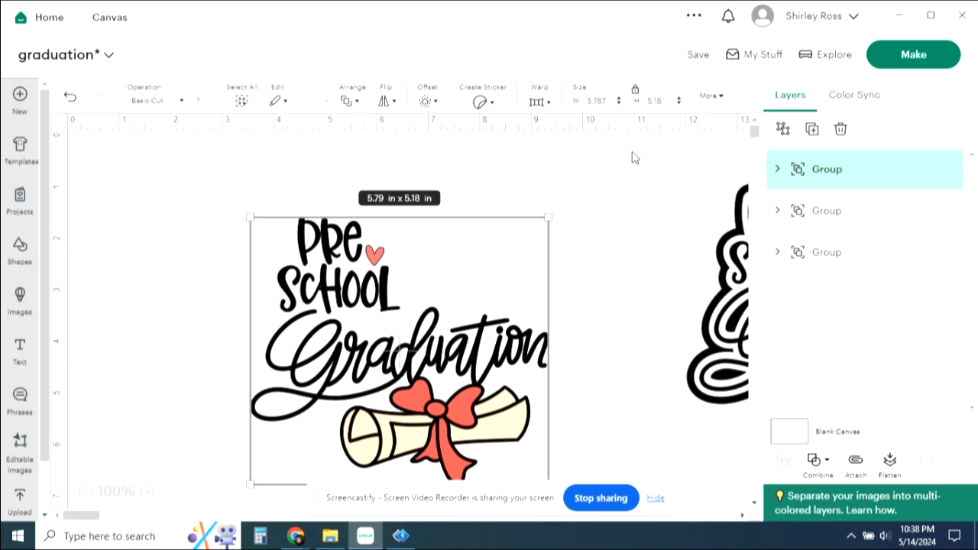
left_click(427, 105)
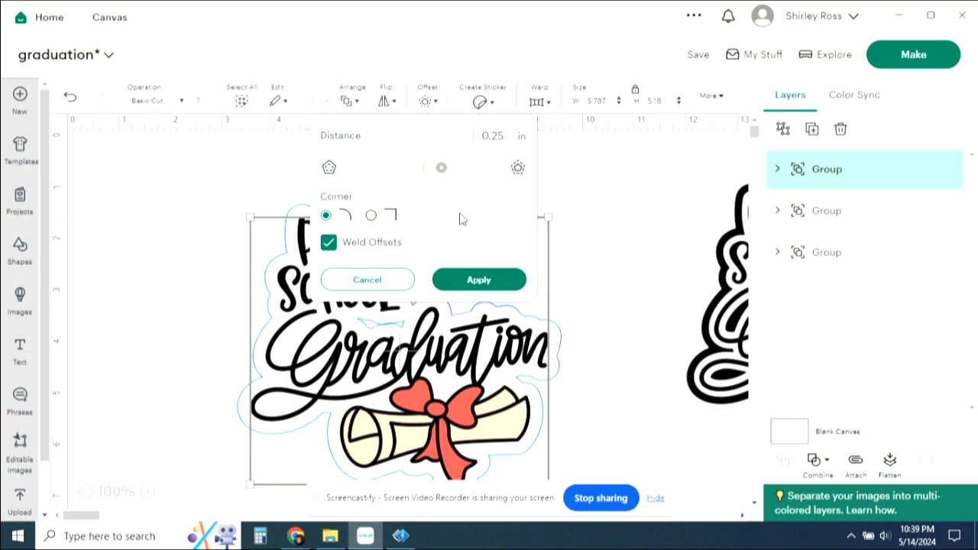
left_click_drag(442, 173, 434, 175)
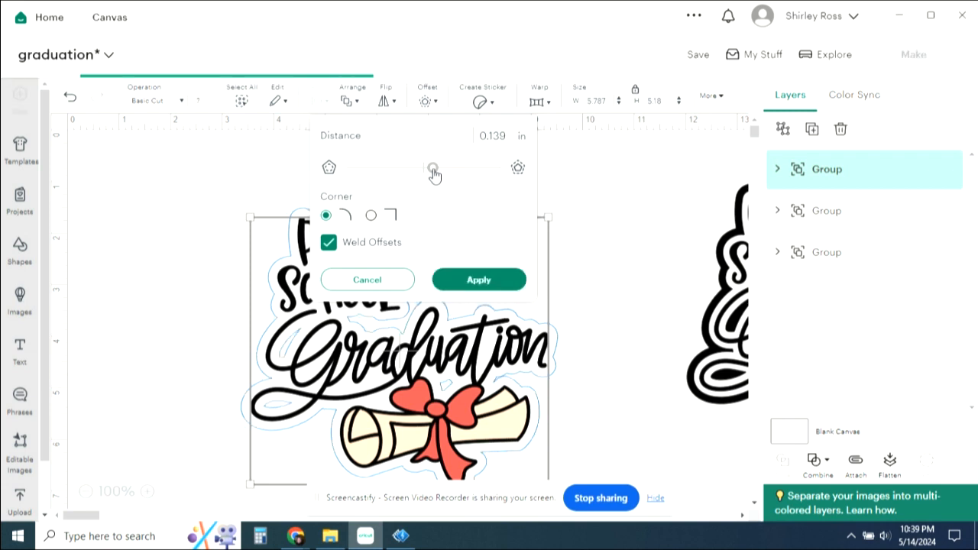
left_click_drag(434, 174, 432, 174)
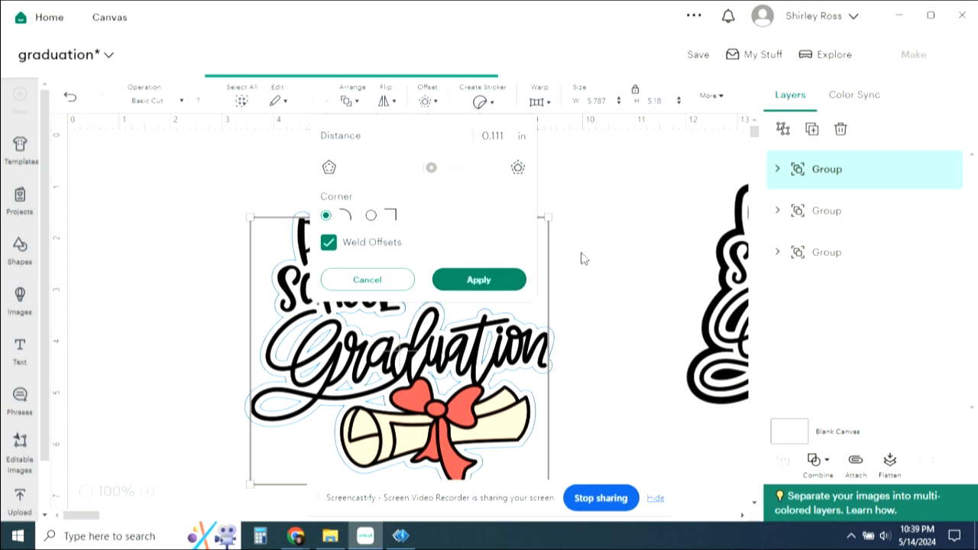
left_click(486, 282)
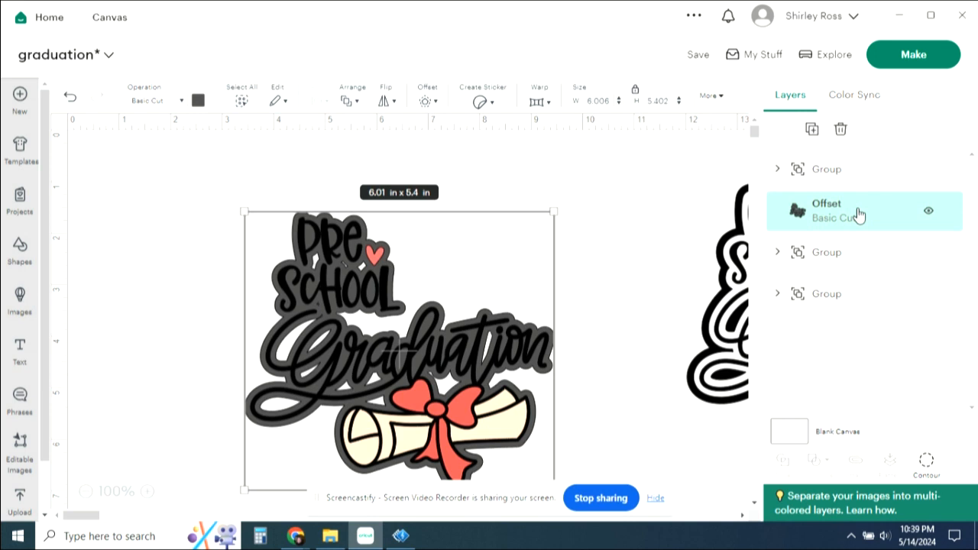
Change the new offset layer's material color to white
left_click(198, 103)
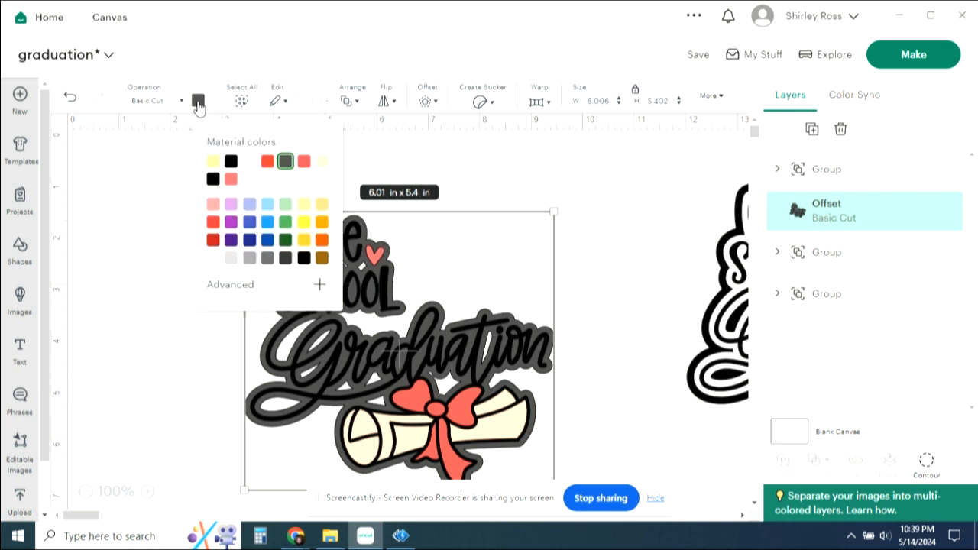
left_click(250, 162)
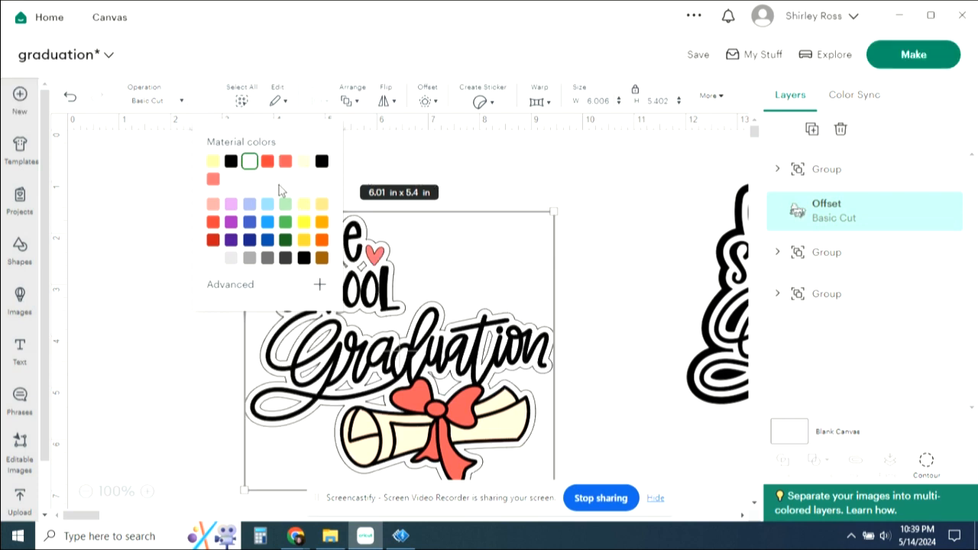
left_click(200, 113)
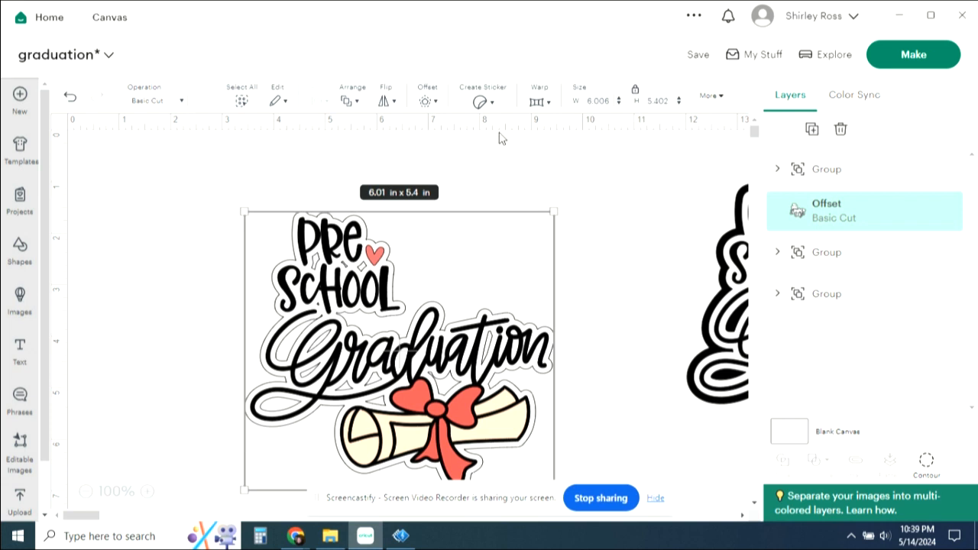
Apply a second, round-cornered offset of 0.139 in around the white offset
left_click(427, 101)
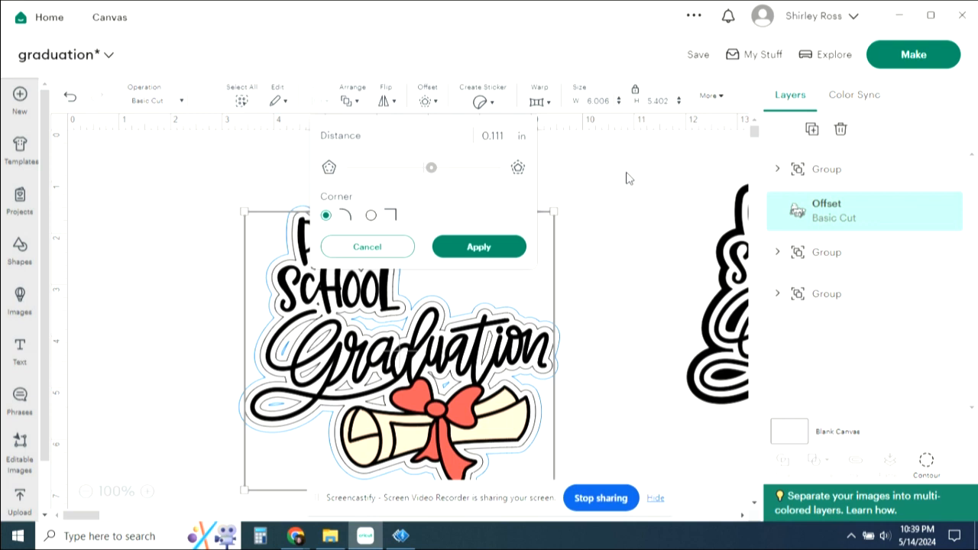
left_click_drag(431, 169, 435, 170)
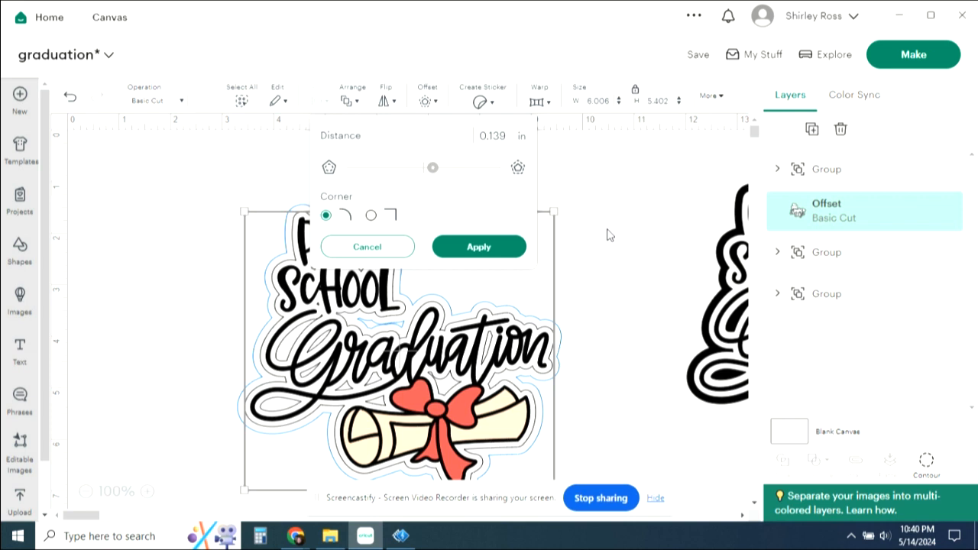
left_click(498, 252)
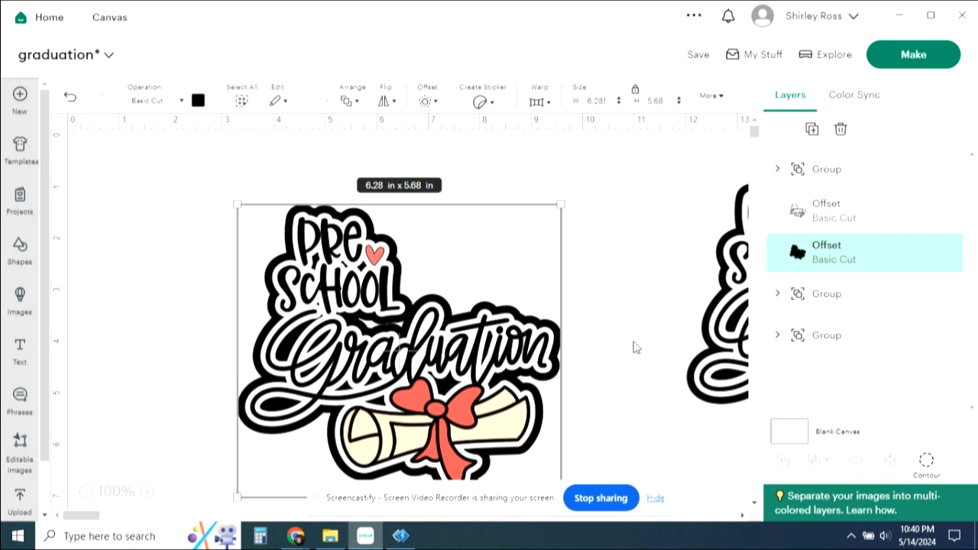
Compare the double-outlined design with the finished sample placed beside it, and move the sample back aside
left_click_drag(731, 341, 505, 319)
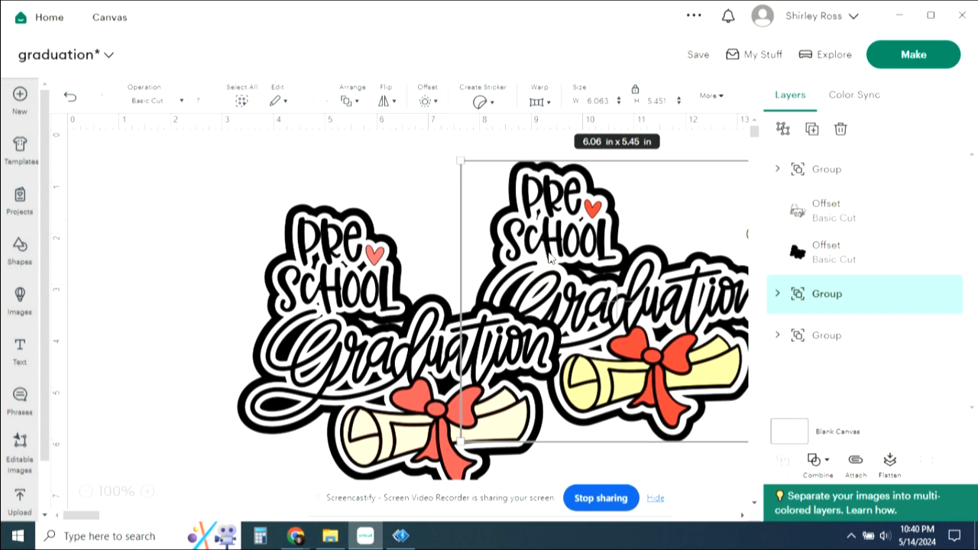
left_click_drag(549, 257, 770, 271)
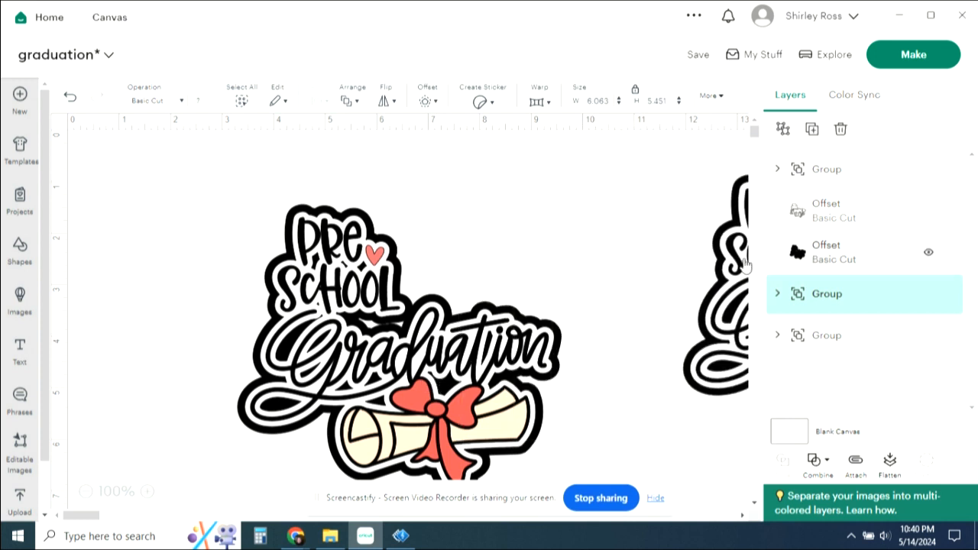
left_click(566, 232)
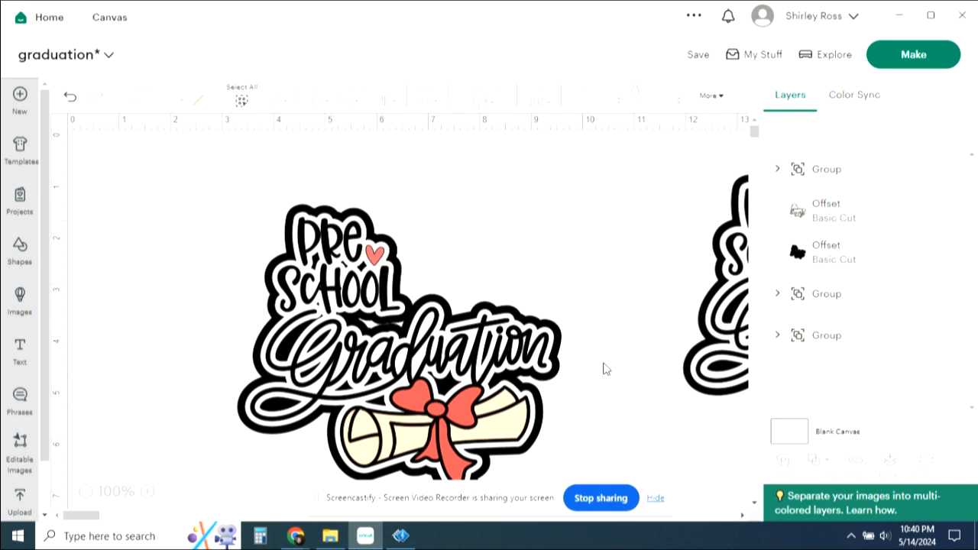
Hide the star-shaped gap, the large curved gap in the G and the narrow slot near the t in the white offset's contours
left_click(469, 387)
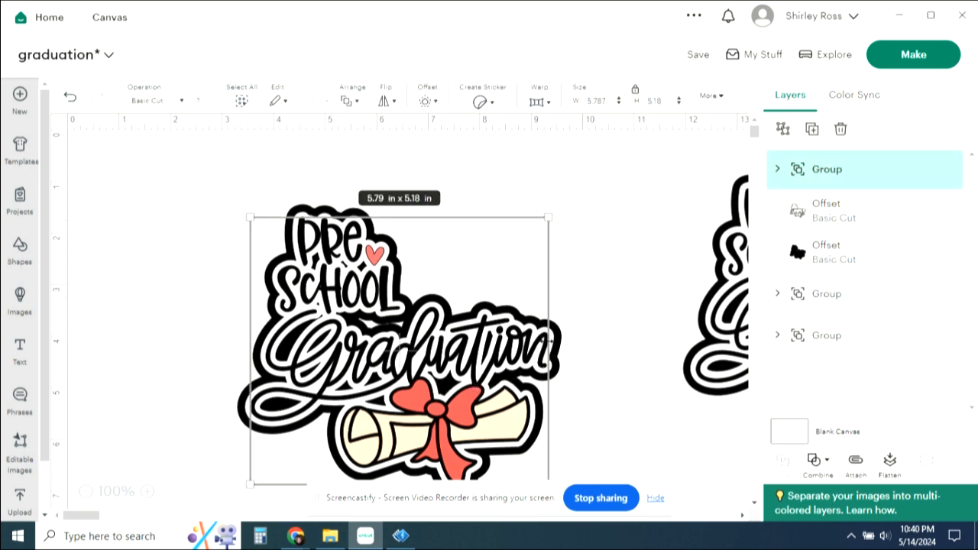
left_click(831, 205)
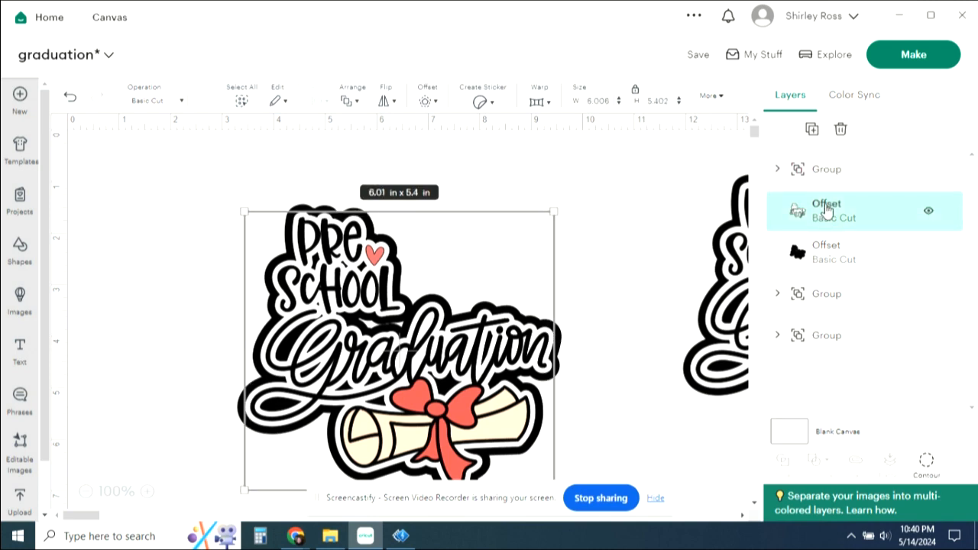
left_click(927, 463)
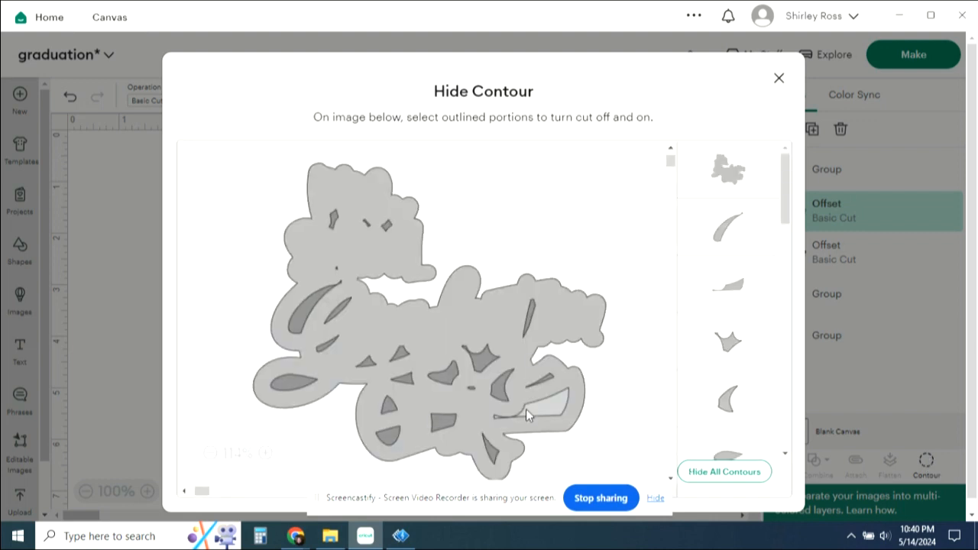
left_click(479, 362)
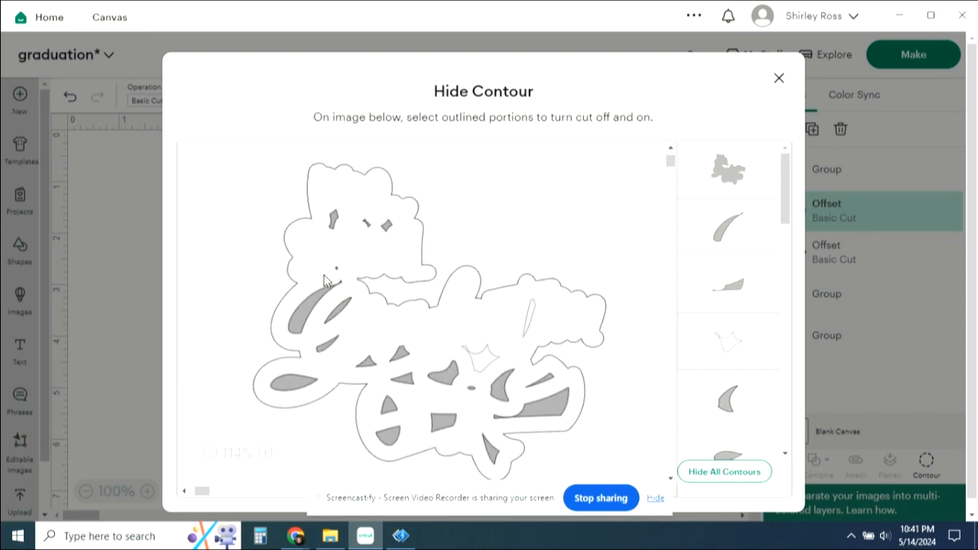
left_click(321, 306)
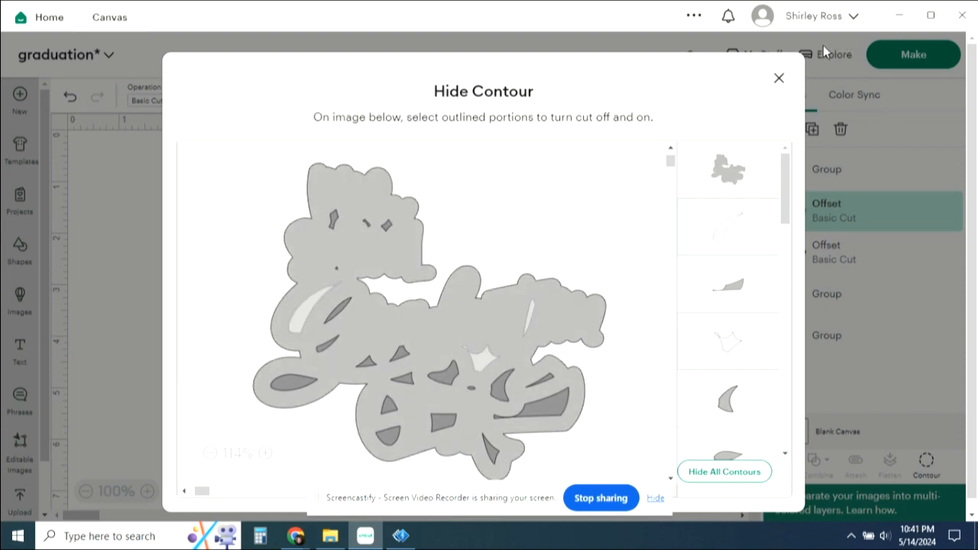
left_click(779, 78)
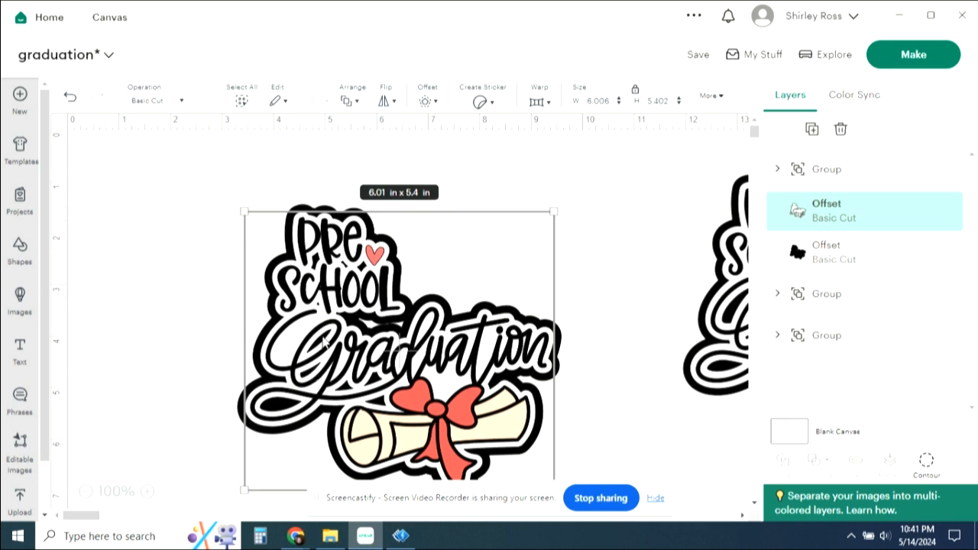
Check the edited white offset against the finished sample, and return the sample to the side
left_click_drag(735, 315, 509, 272)
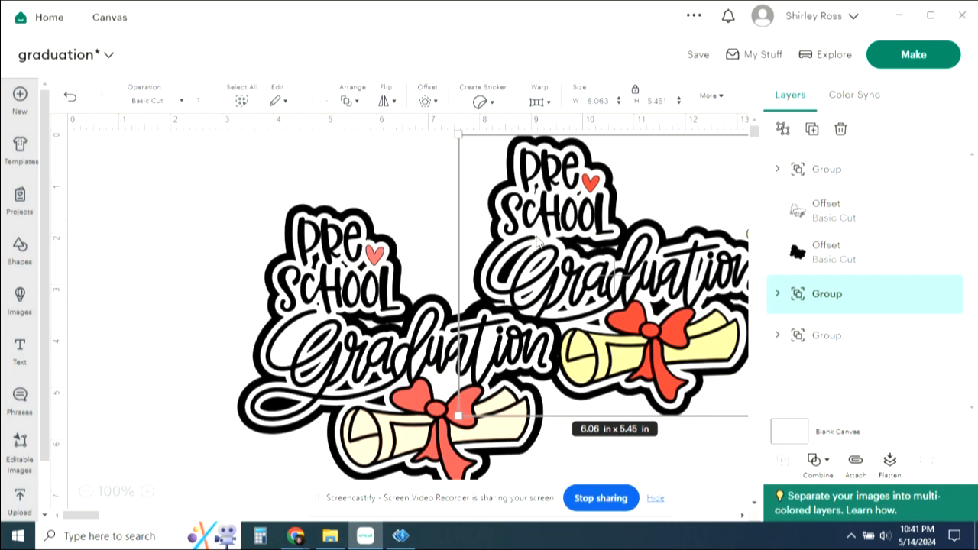
left_click_drag(537, 242, 753, 246)
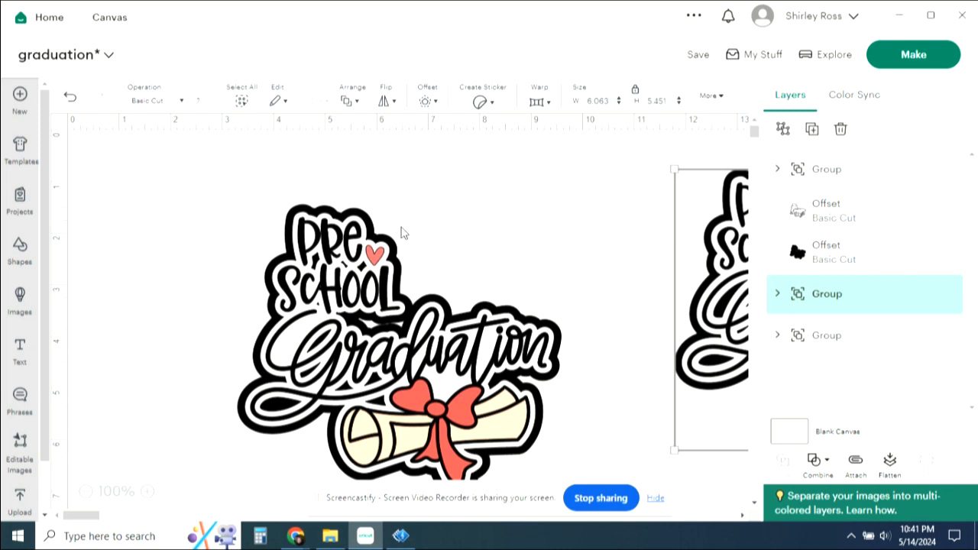
Select the black offset behind the artwork and check its material color in the color palette
left_click(370, 224)
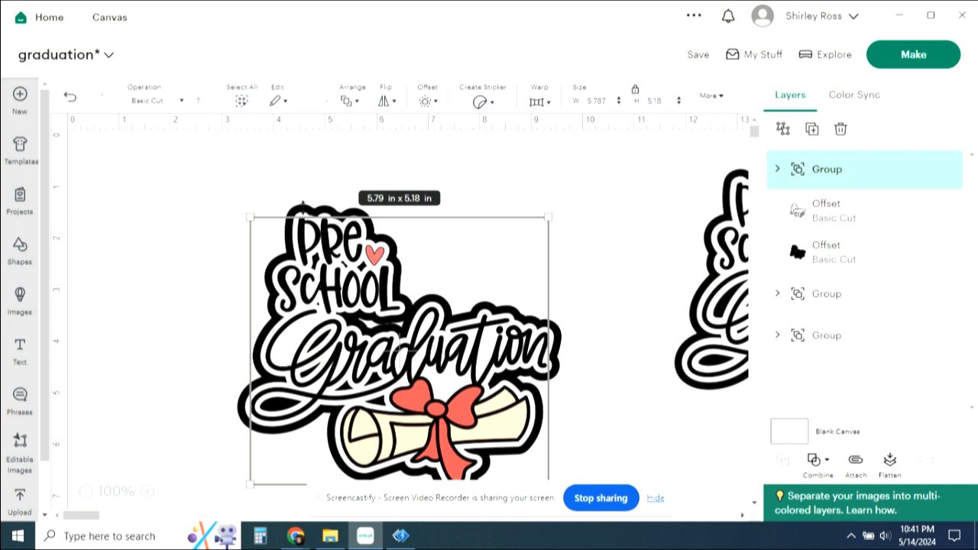
left_click(303, 211)
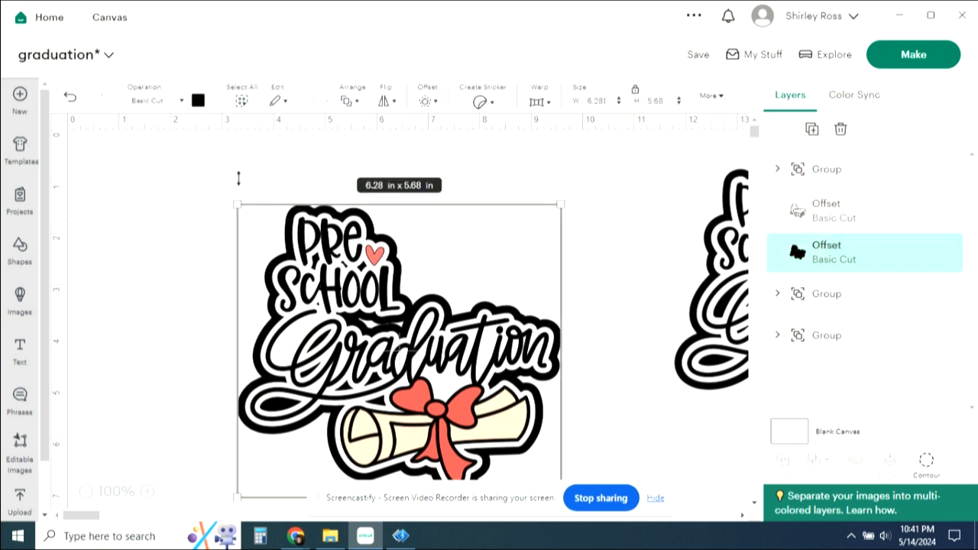
left_click(198, 102)
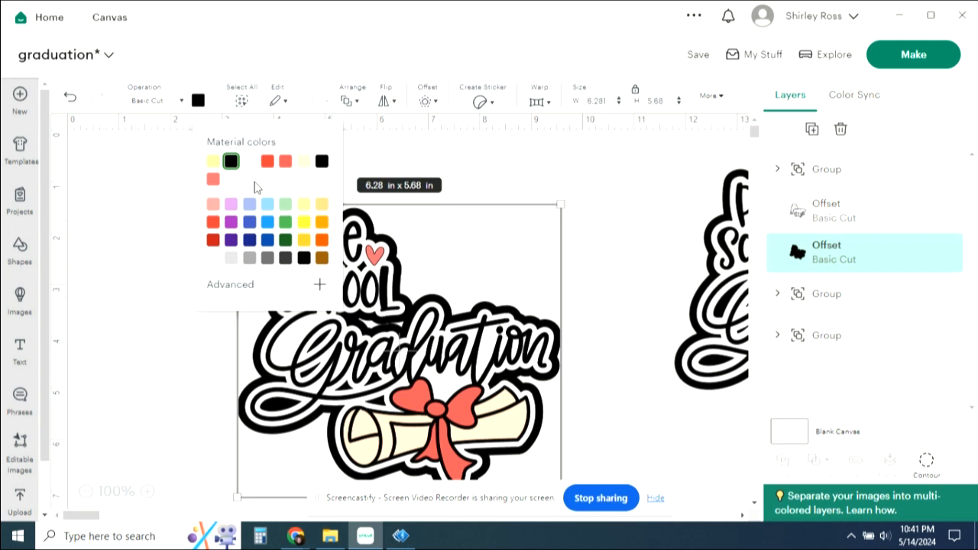
left_click(599, 180)
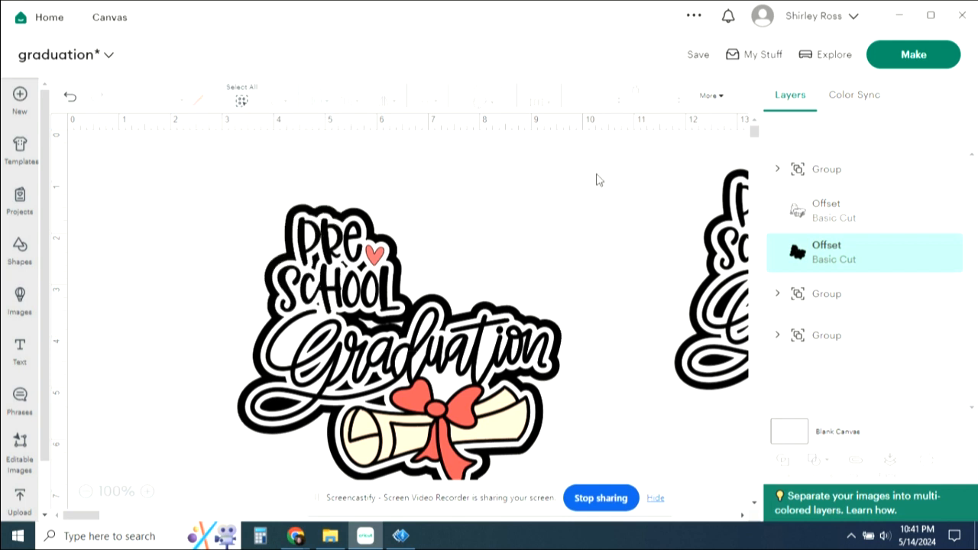
Consolidate the Preschool lettering's #010101 layer into the #000000 black in Color Sync
left_click(854, 99)
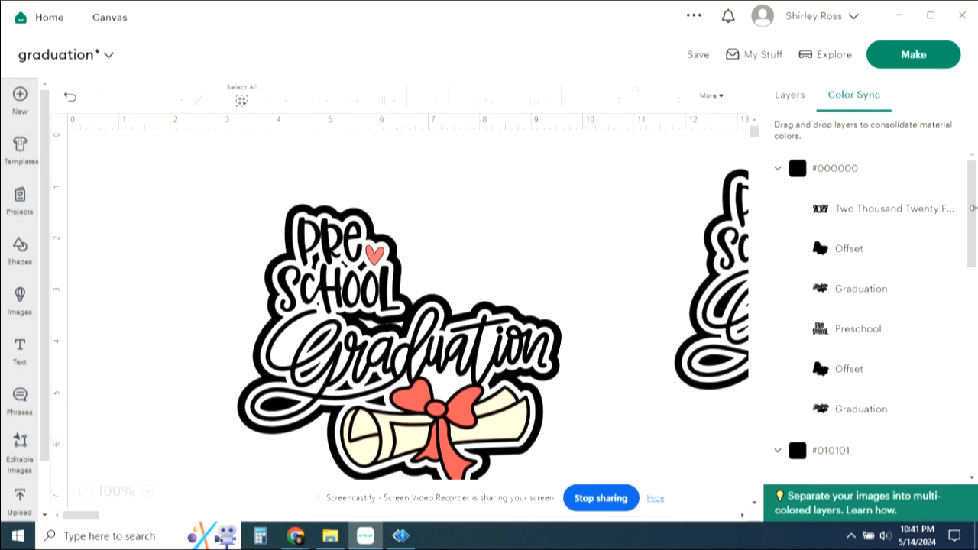
left_click_drag(973, 208, 973, 224)
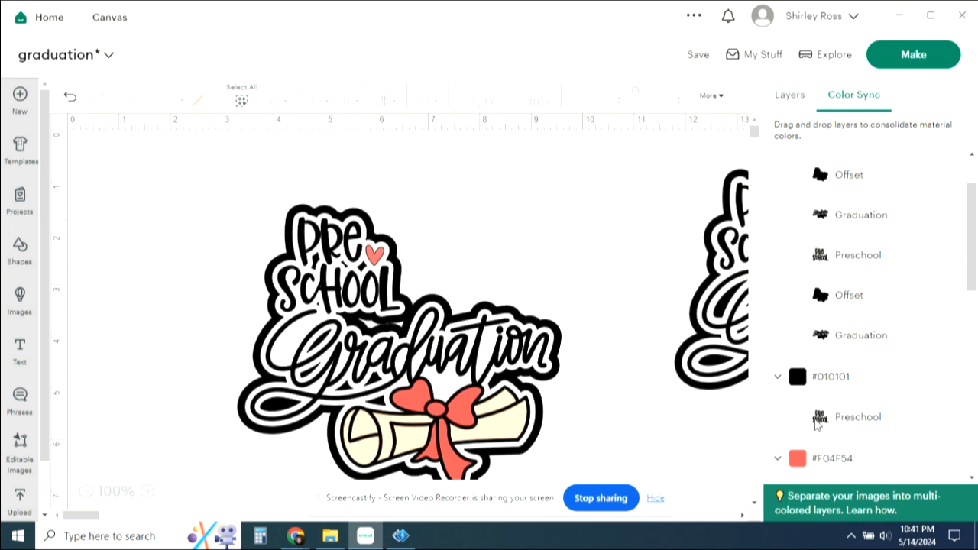
left_click_drag(825, 425, 830, 299)
left_click_drag(822, 419, 812, 284)
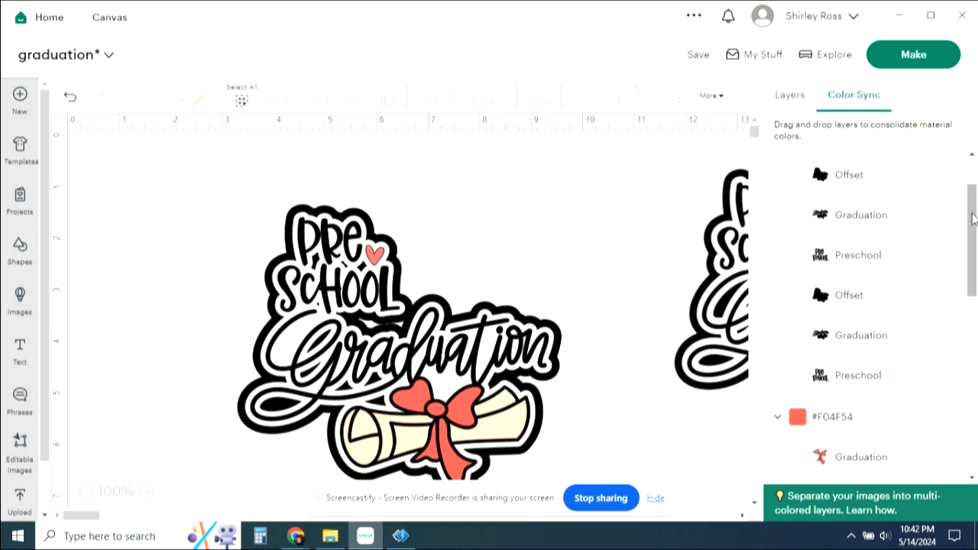
Consolidate the Preschool heart's #F1646C layer into #F04F54, and review the remaining colors
left_click_drag(973, 220, 976, 300)
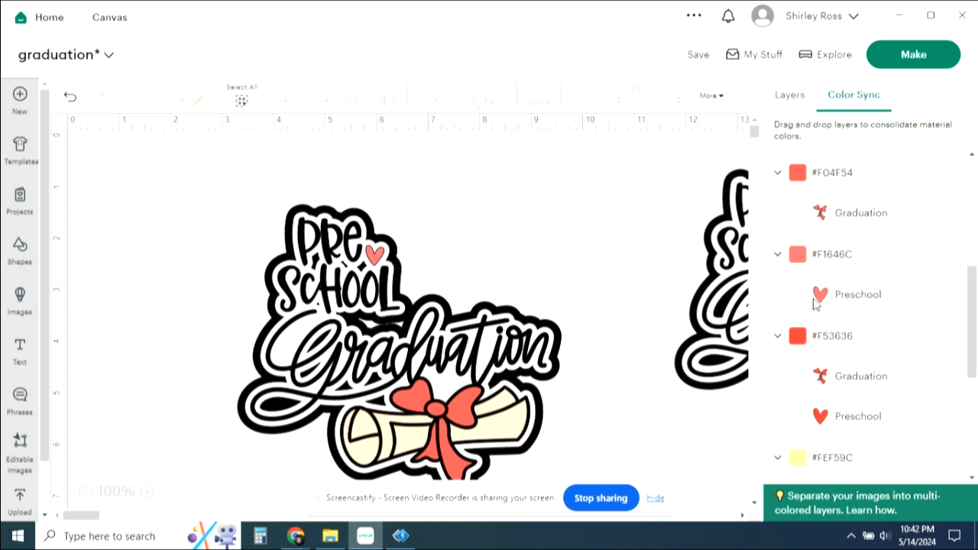
left_click_drag(821, 303, 814, 219)
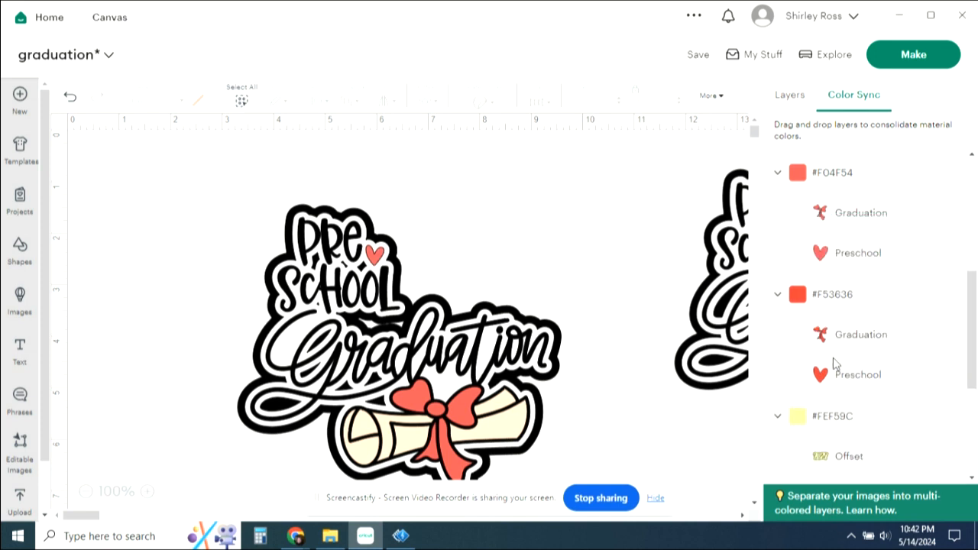
left_click_drag(974, 285, 976, 380)
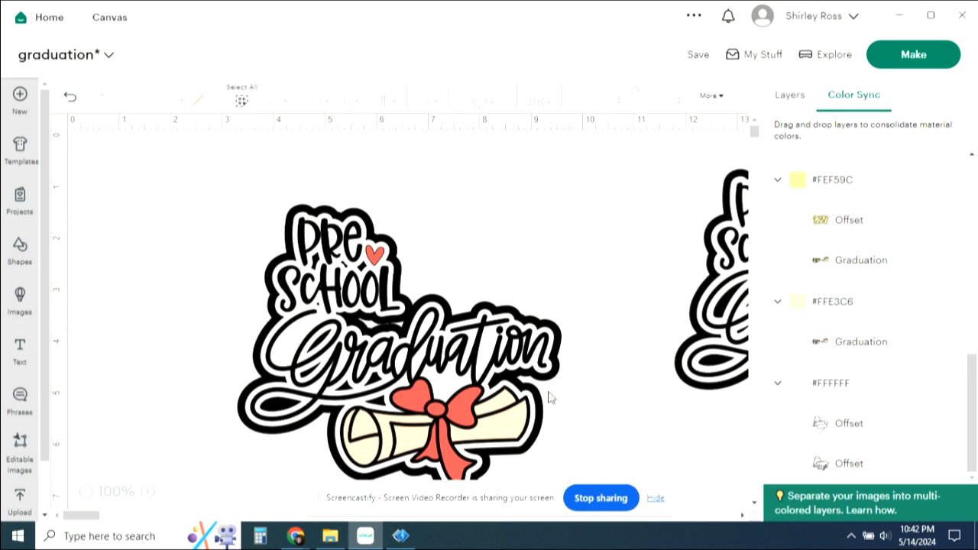
Expand the layer groups of the new design and the finished sample, and examine the sample's diploma layer and its color
left_click(512, 432)
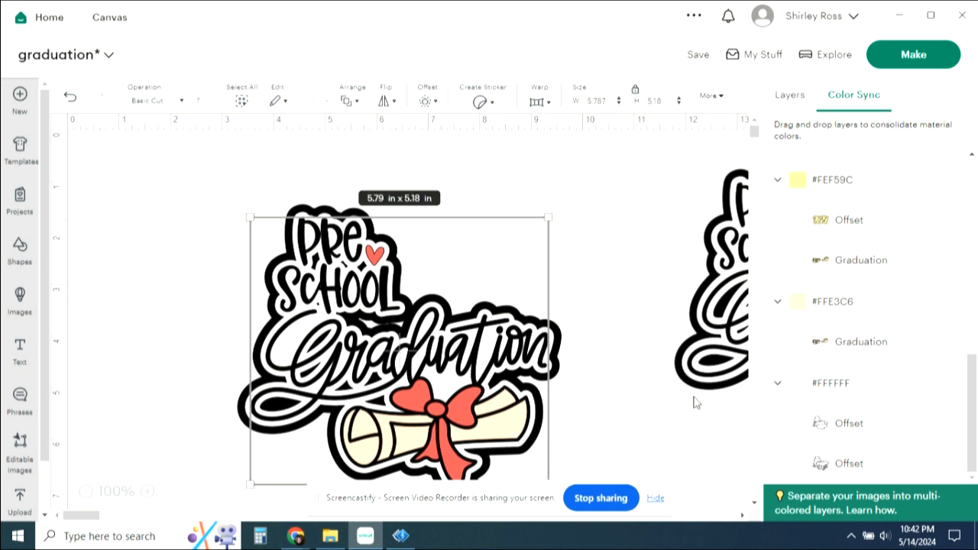
left_click(790, 96)
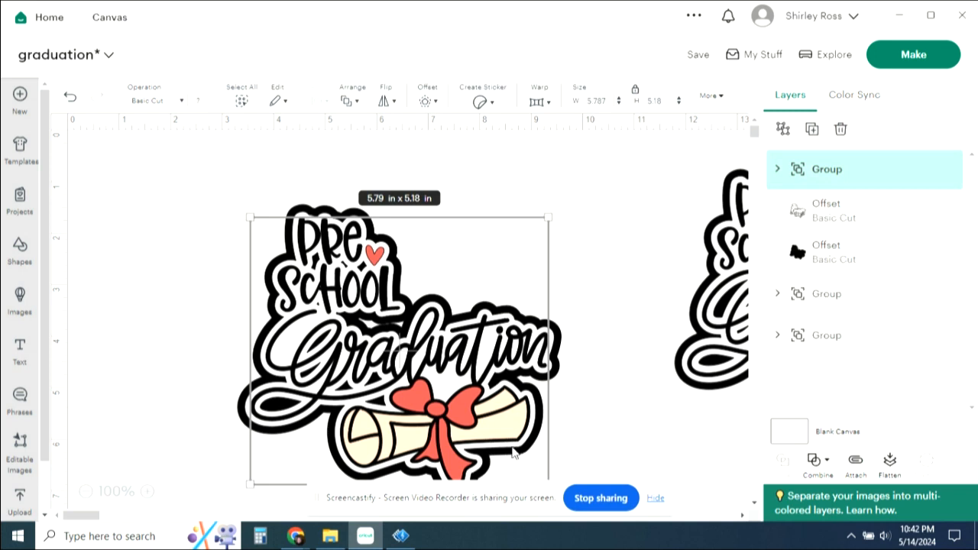
left_click(778, 171)
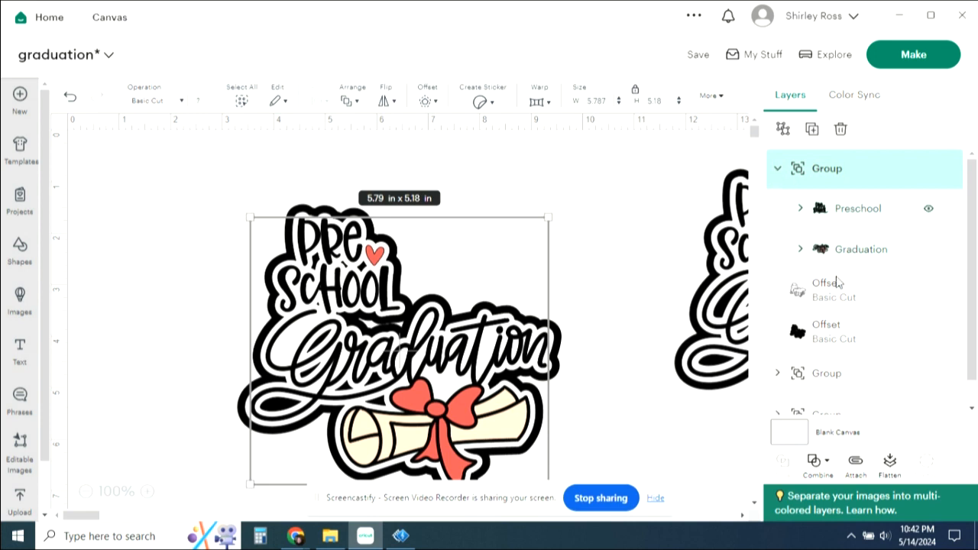
left_click_drag(974, 270, 975, 297)
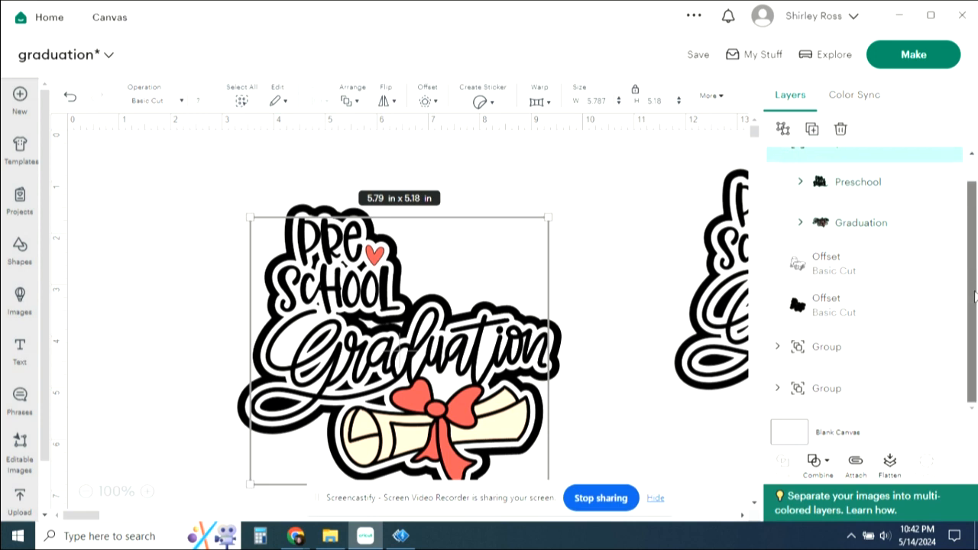
left_click(778, 347)
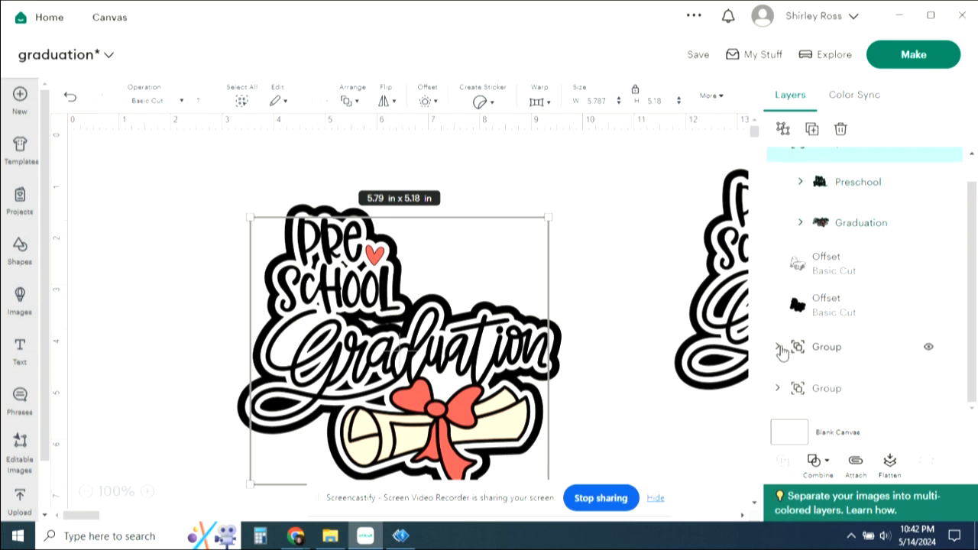
left_click_drag(975, 229, 976, 340)
left_click(778, 388)
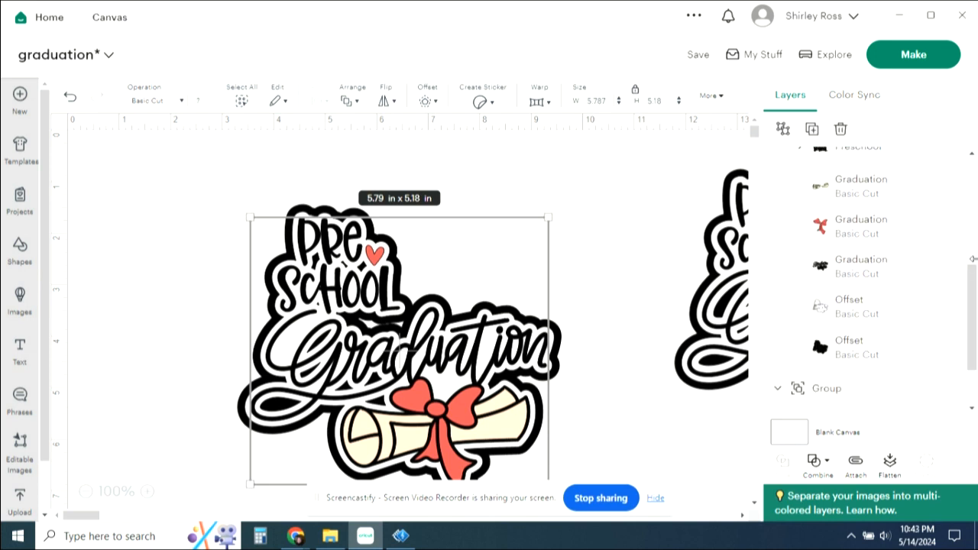
left_click_drag(972, 306, 975, 211)
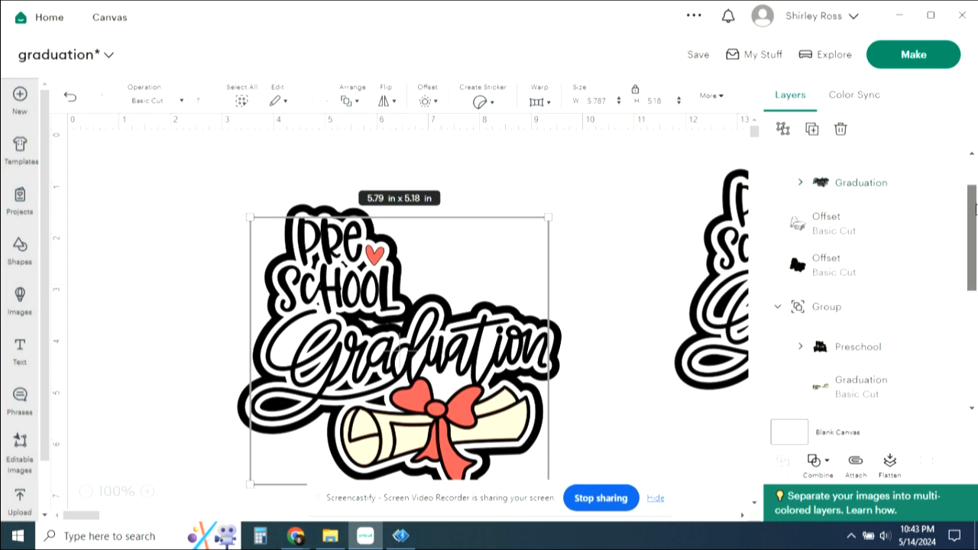
left_click(857, 377)
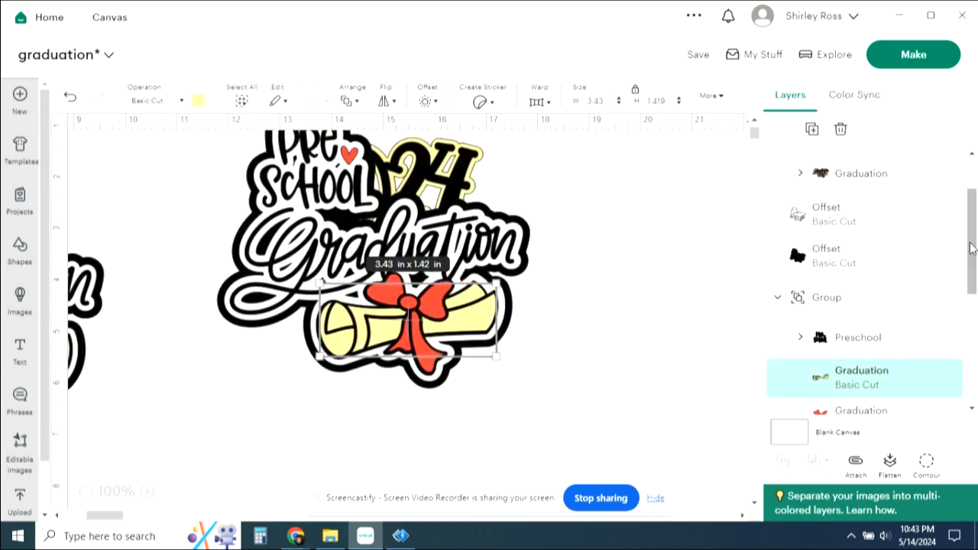
left_click_drag(972, 256, 975, 358)
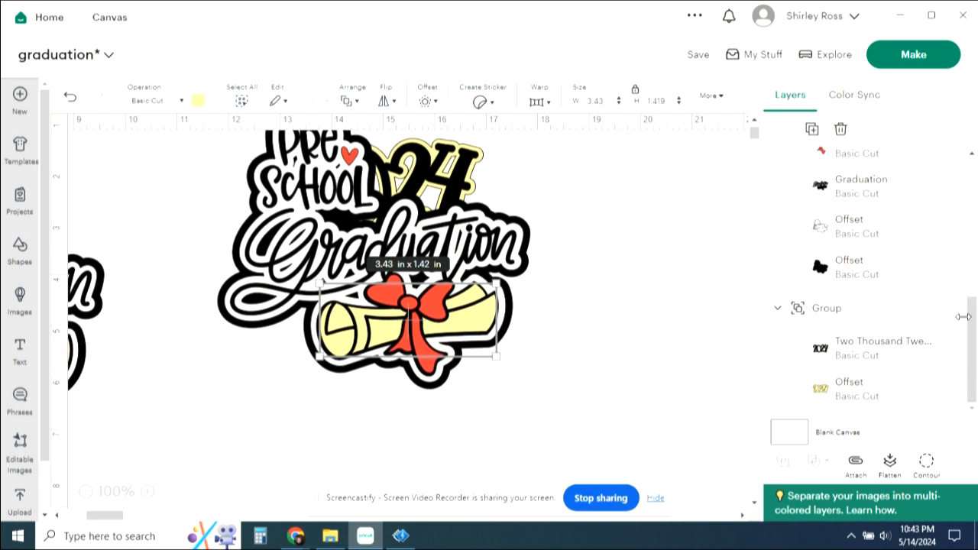
left_click_drag(971, 330, 971, 190)
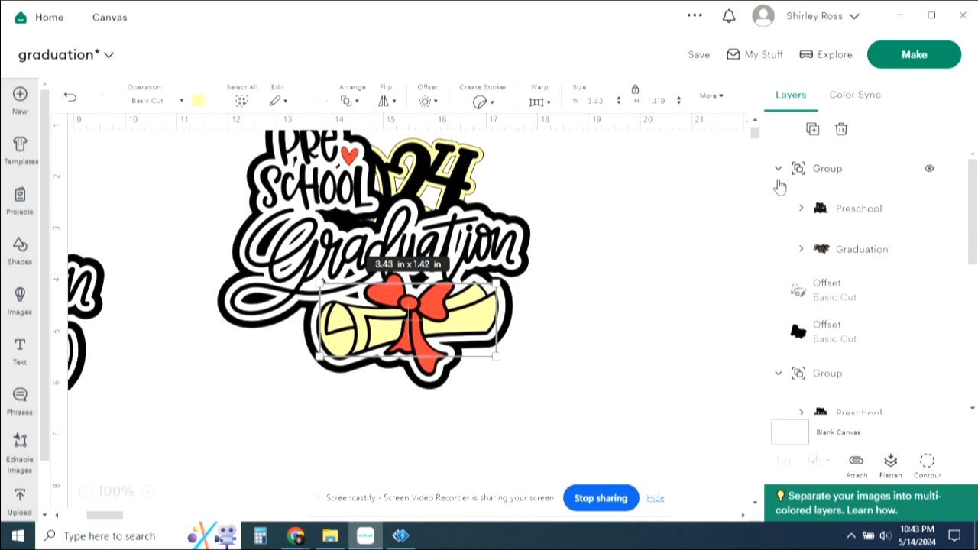
Recolor the diploma layer in the new design's Graduation artwork with the light yellow material color used in the sample
left_click(801, 250)
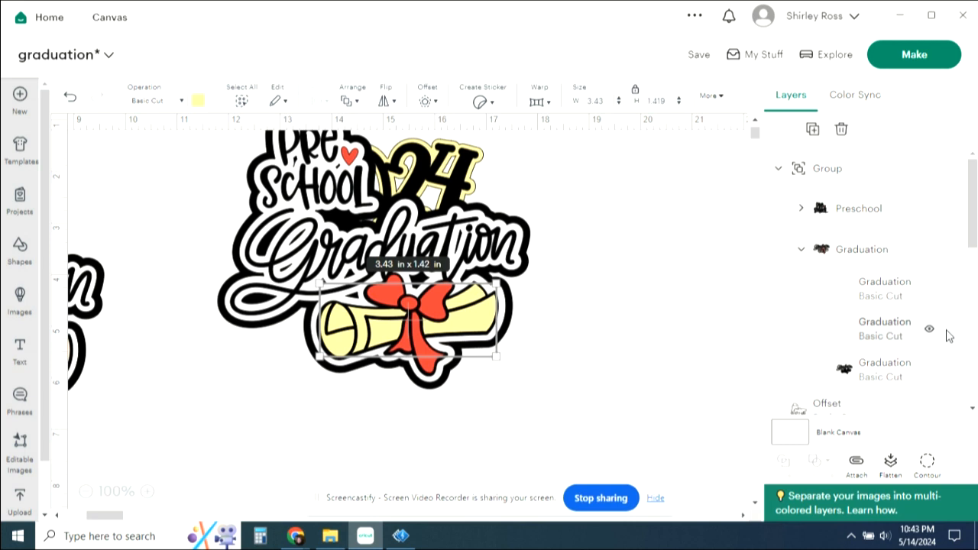
left_click(869, 287)
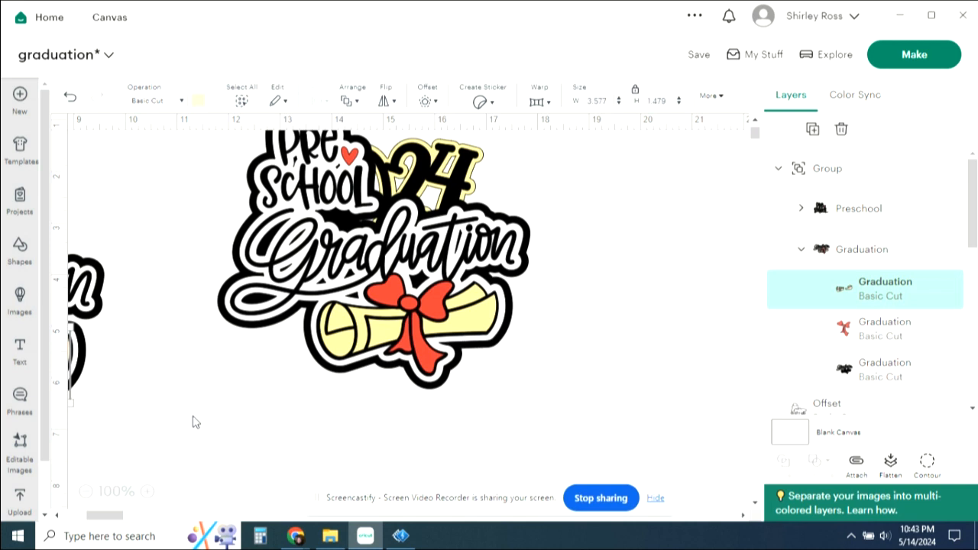
left_click_drag(114, 517, 74, 520)
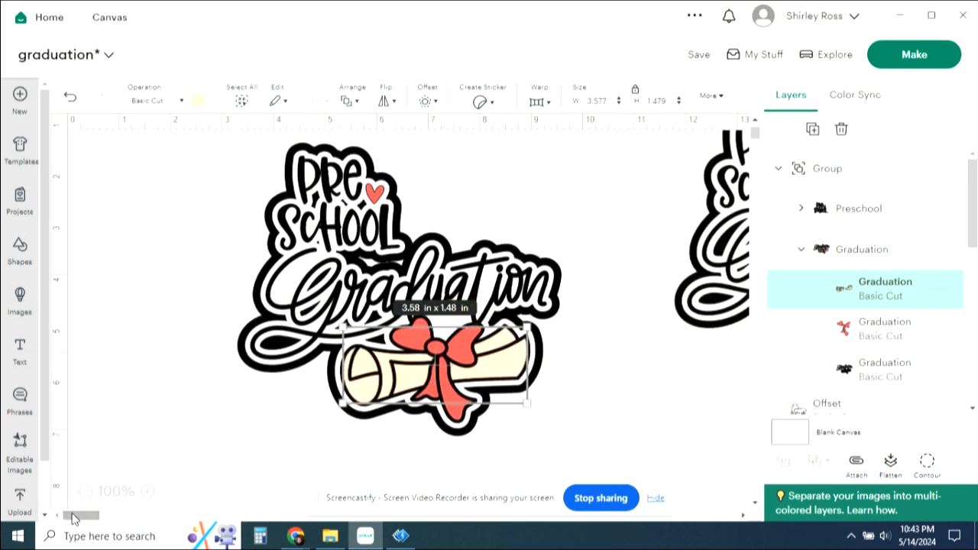
left_click(199, 104)
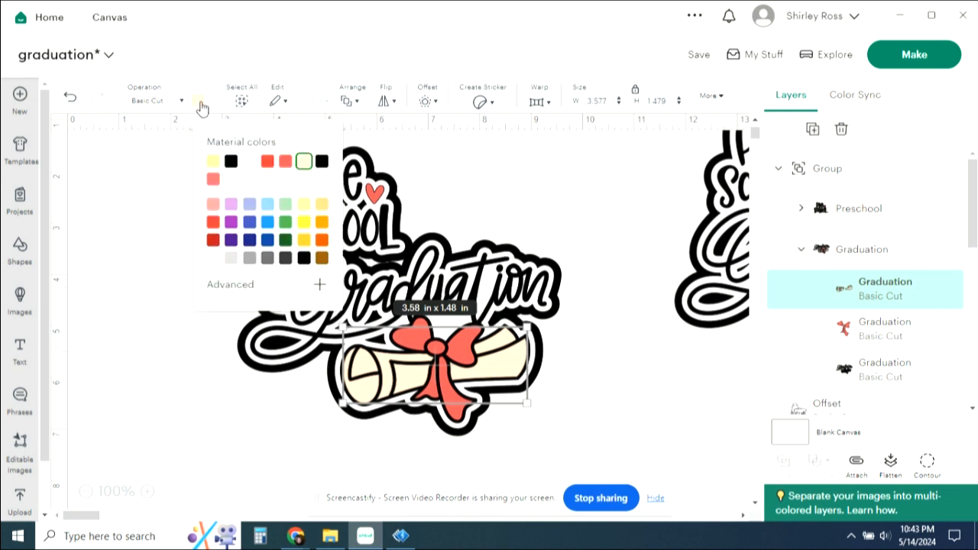
left_click(213, 161)
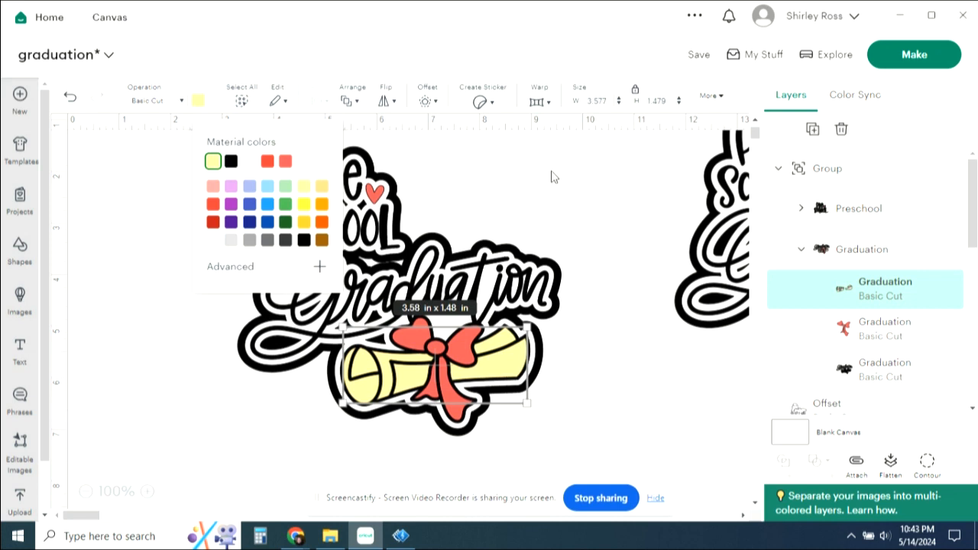
left_click(571, 181)
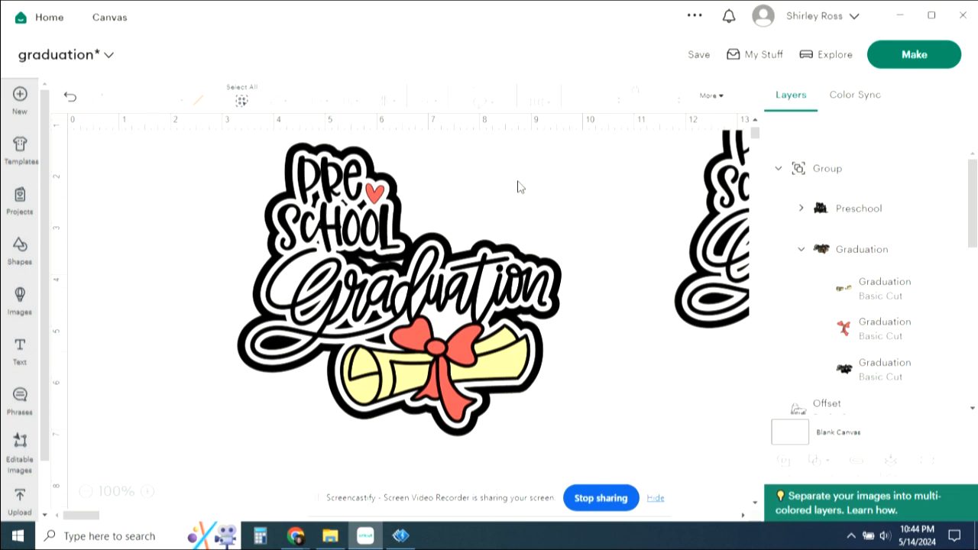
Move the artwork group off the offsets to inspect them, and move it back into place
left_click_drag(341, 187, 157, 202)
left_click_drag(273, 318, 456, 302)
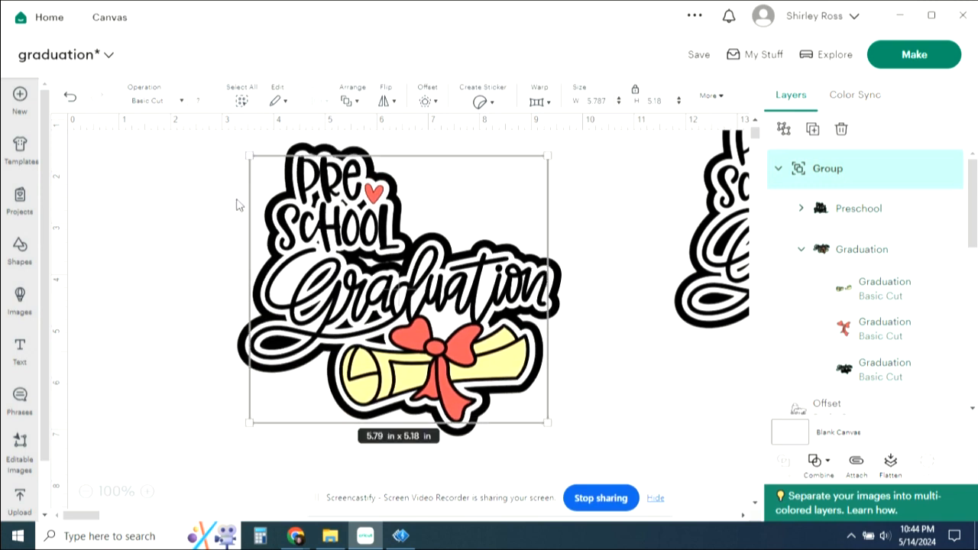
left_click(184, 182)
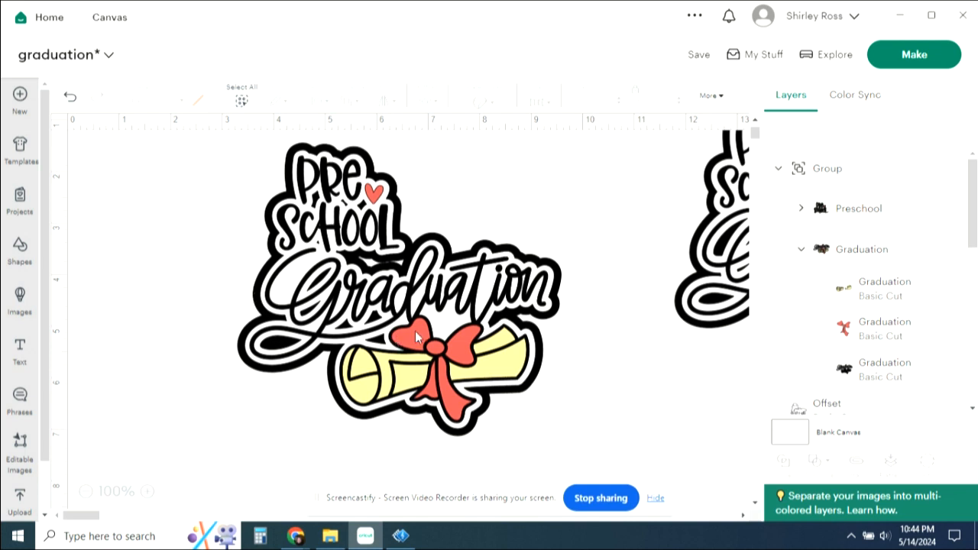
Try to hide the gaps in the white offset's lower loop and beneath the Graduation lettering with Contour
left_click(536, 369)
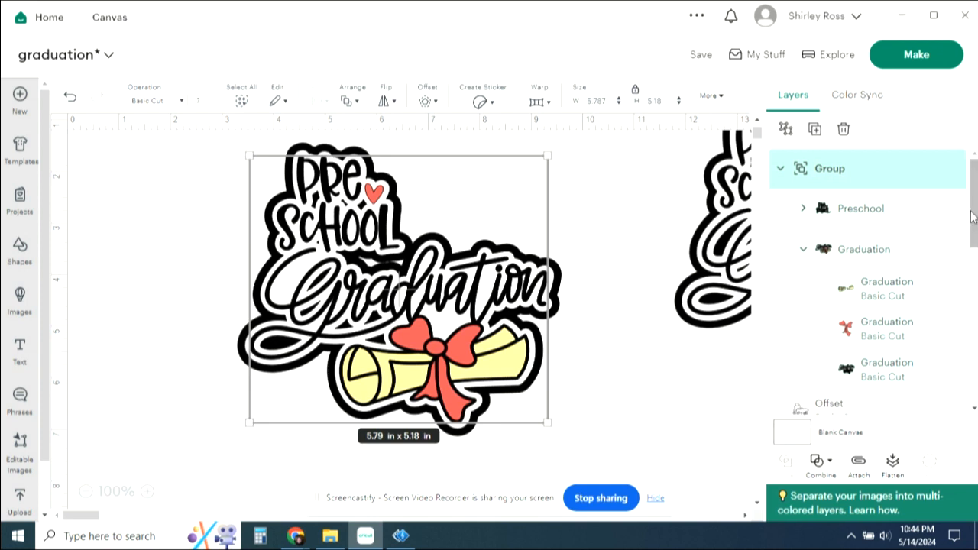
scroll(781, 266, "down", 4)
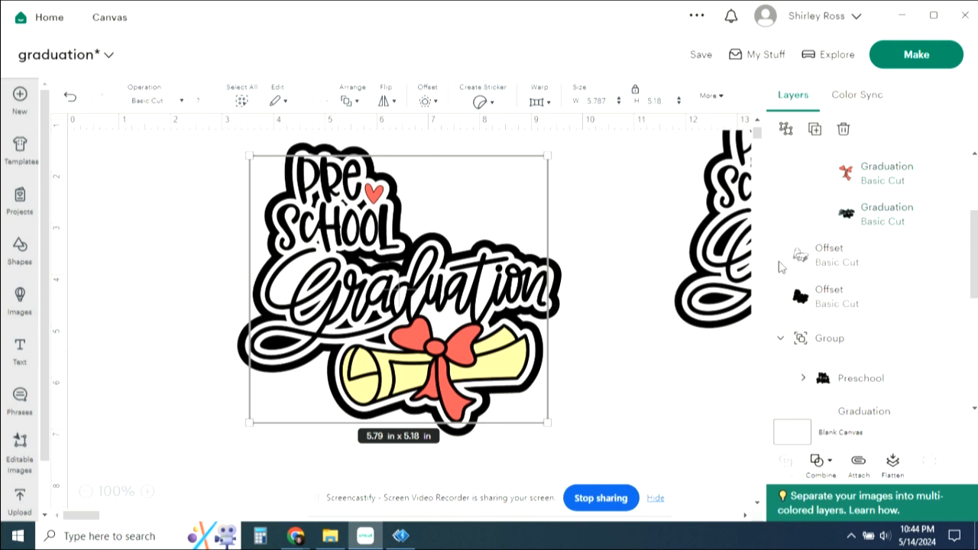
left_click(829, 264)
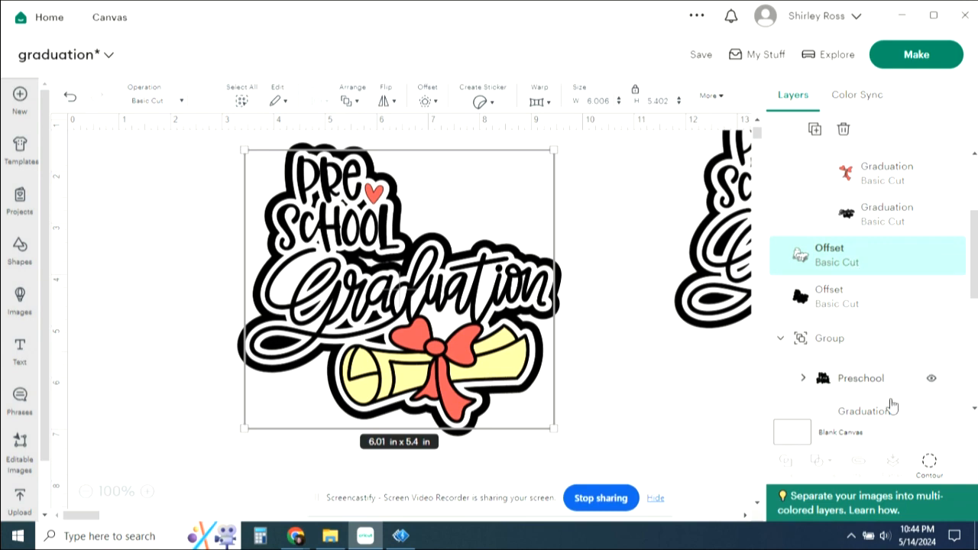
left_click(929, 461)
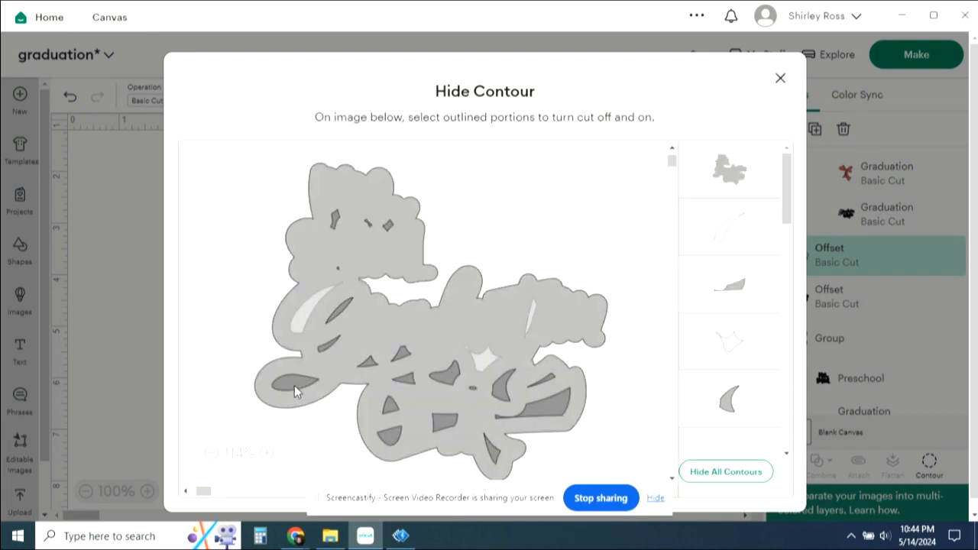
left_click(295, 385)
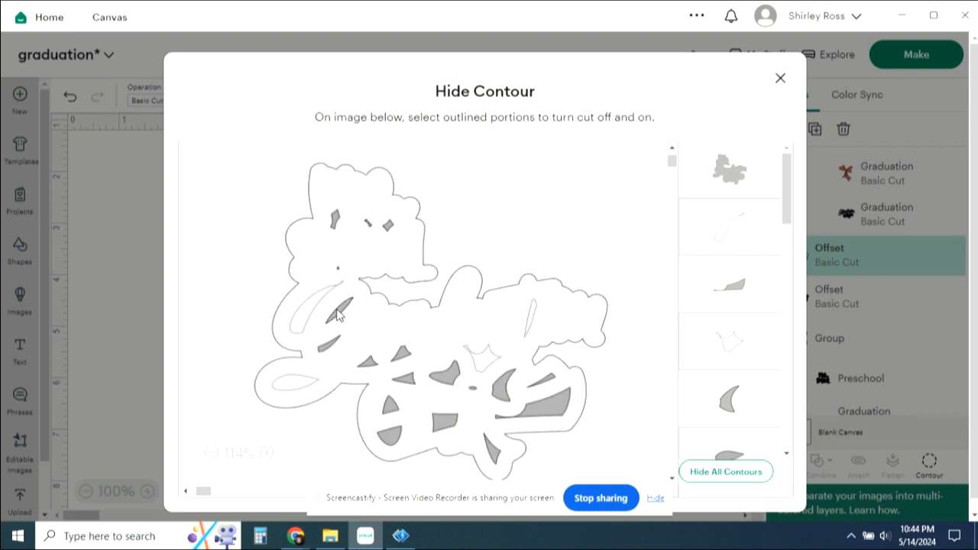
left_click(332, 345)
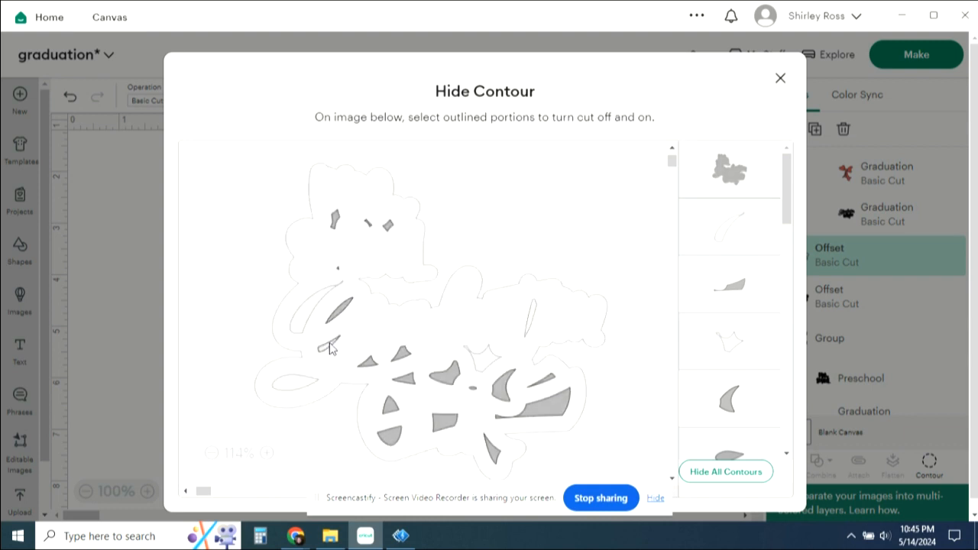
left_click(330, 348)
left_click(369, 363)
left_click(403, 358)
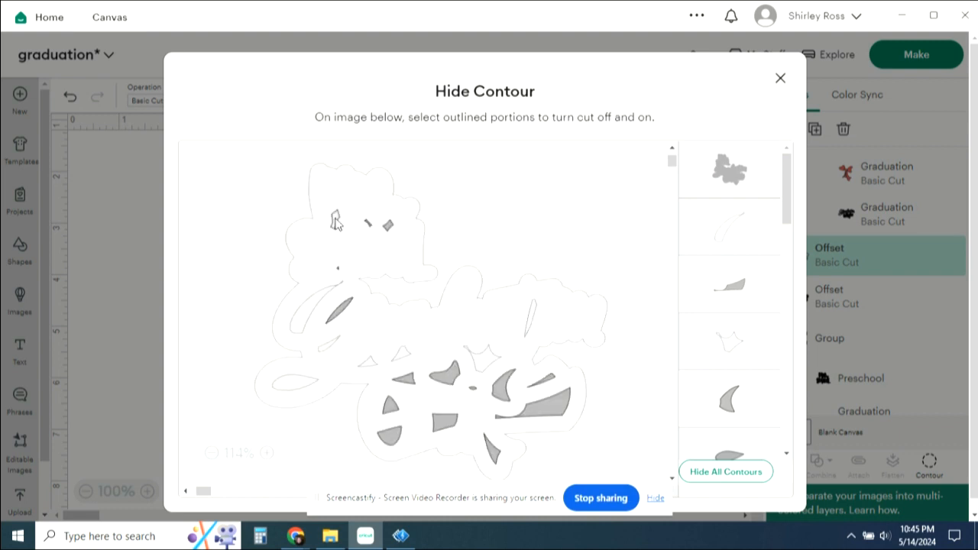
Try to hide the white offset's small gaps behind Preschool and the G, and undo the contour changes
left_click(364, 227)
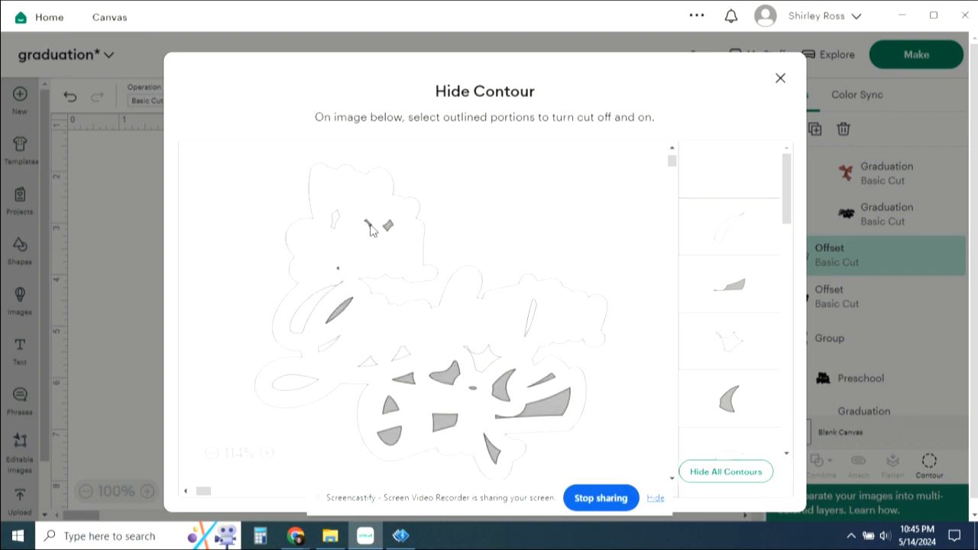
left_click(369, 225)
left_click(388, 227)
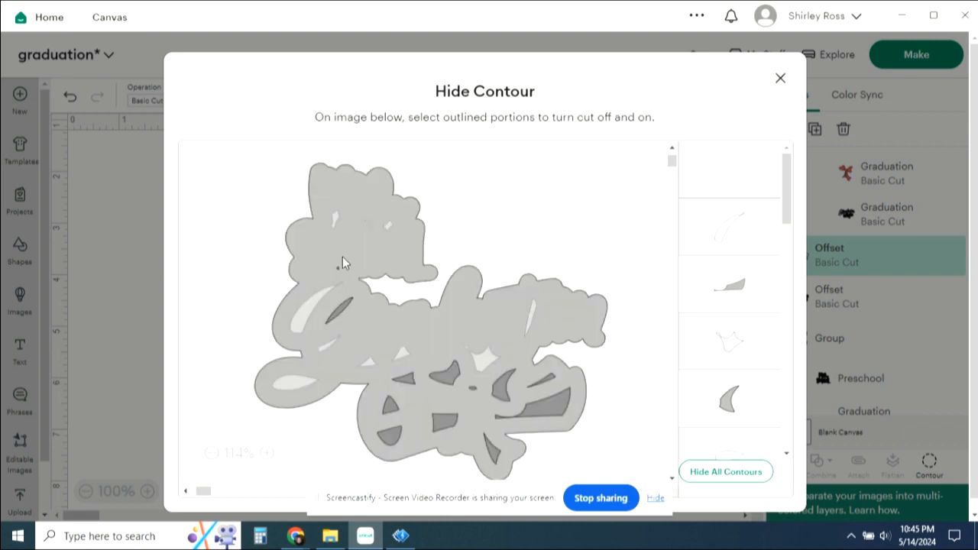
left_click(338, 269)
left_click(343, 313)
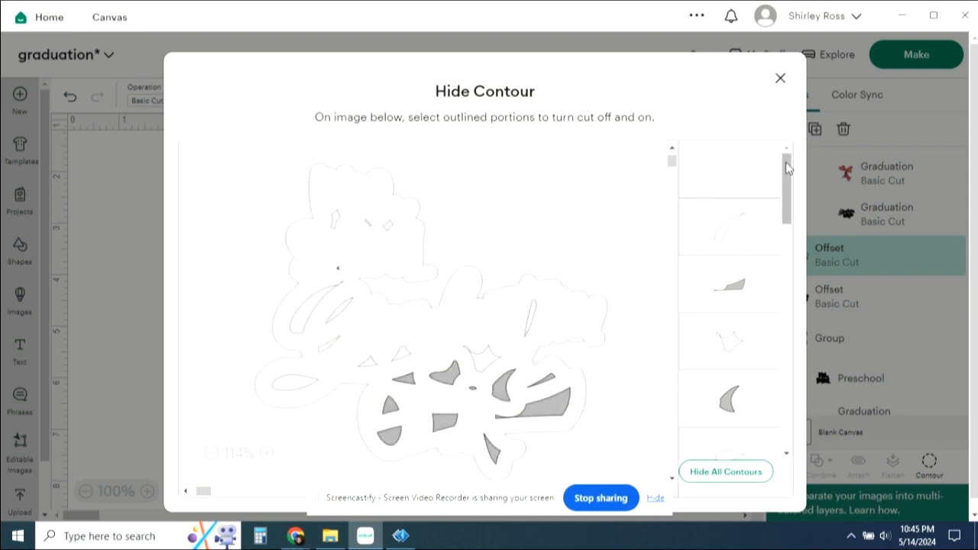
left_click_drag(787, 169, 789, 413)
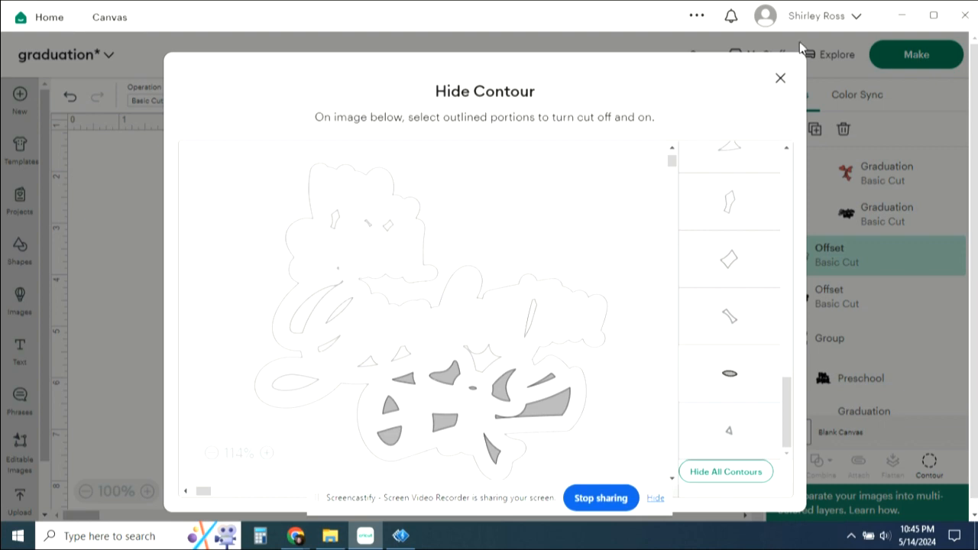
left_click(779, 81)
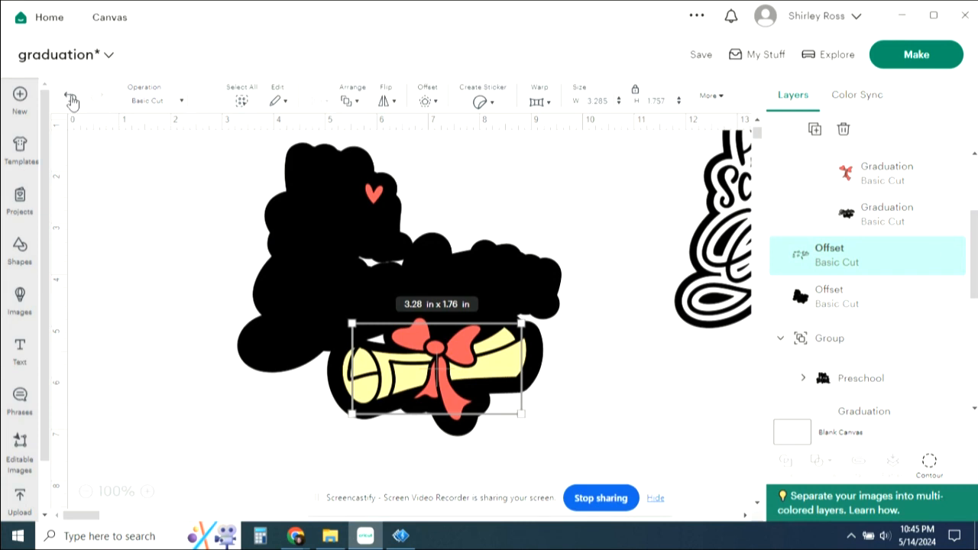
left_click(136, 191)
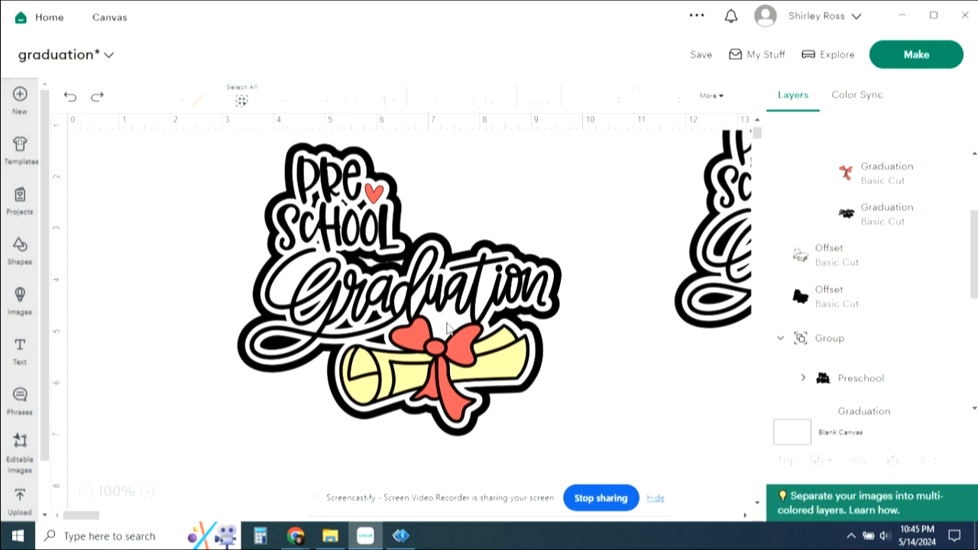
Open the white offset's contours again and hide the three gaps behind the Preschool lettering
left_click(447, 327)
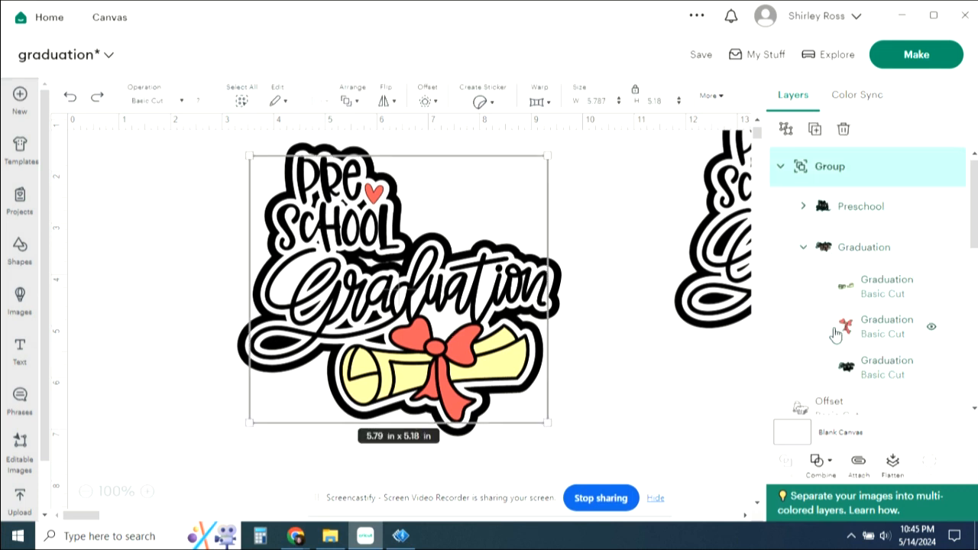
left_click_drag(974, 244, 950, 273)
left_click(863, 325)
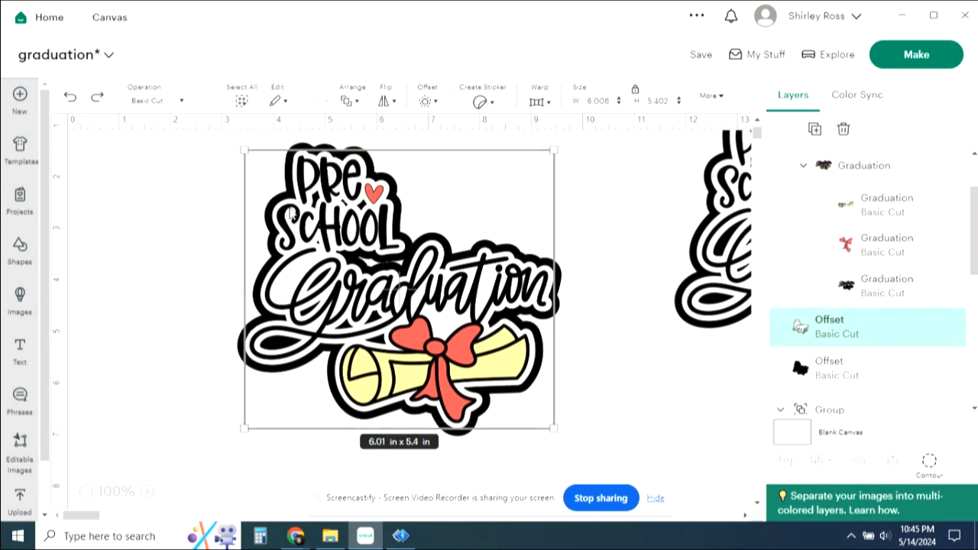
left_click(931, 467)
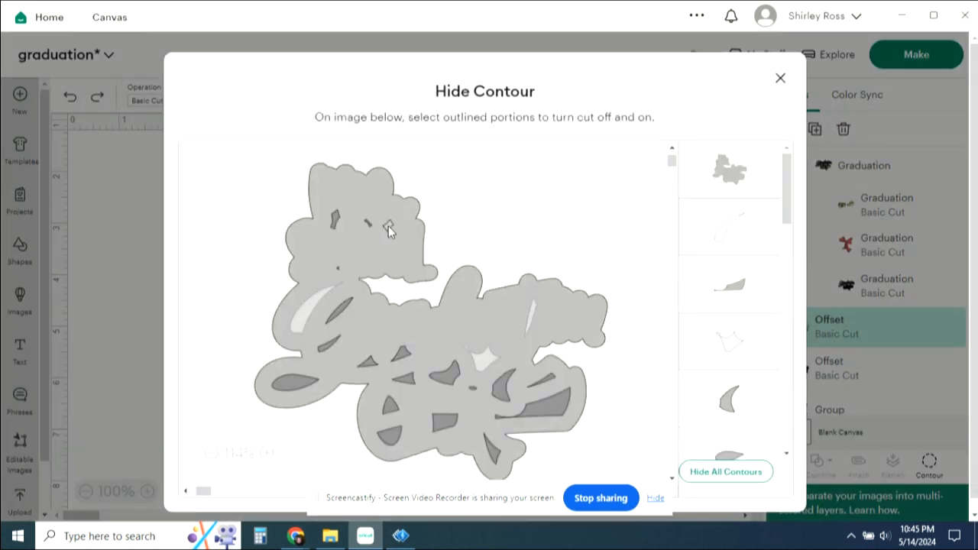
left_click(388, 226)
left_click(265, 454)
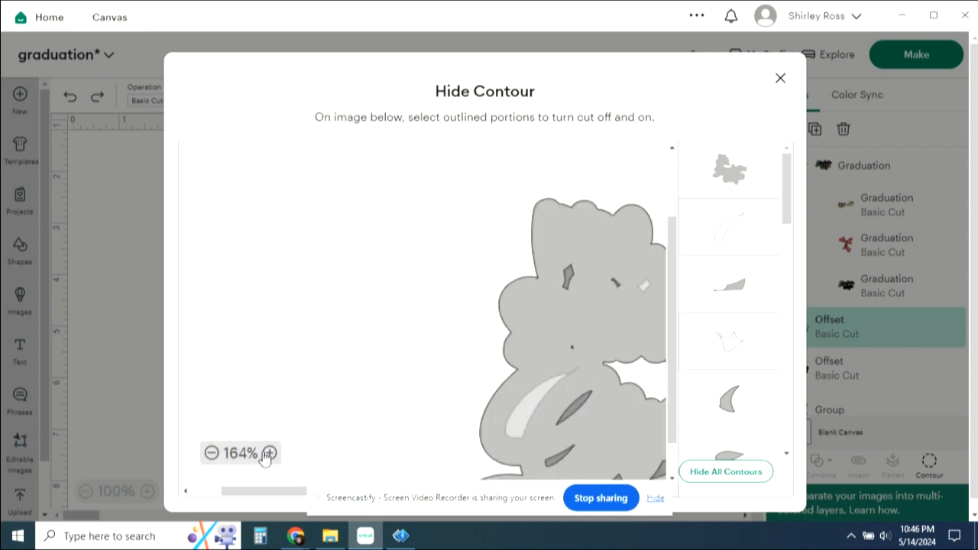
left_click(618, 285)
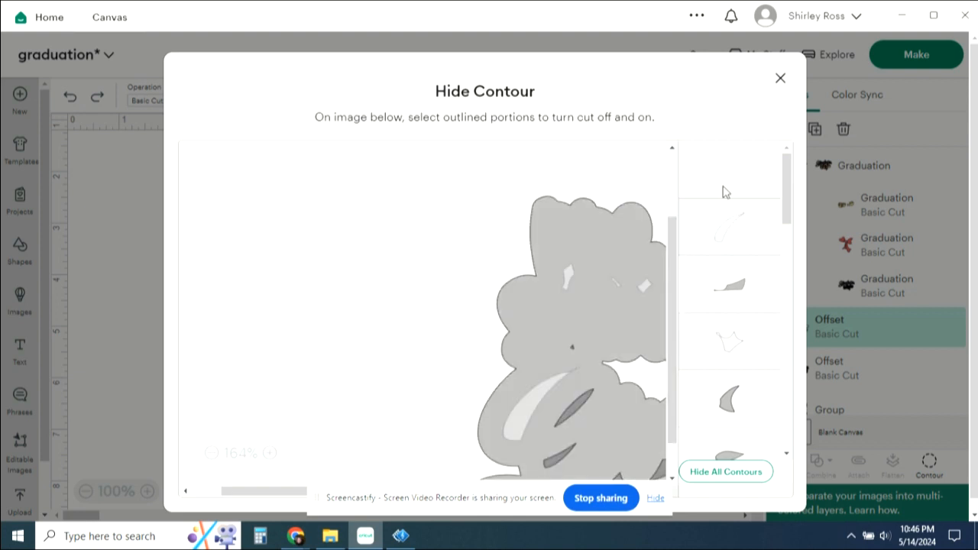
Hide the white offset's narrow gaps around the G, the small triangular gap beneath Graduation, and the gap in the lower loop
left_click_drag(673, 258, 675, 284)
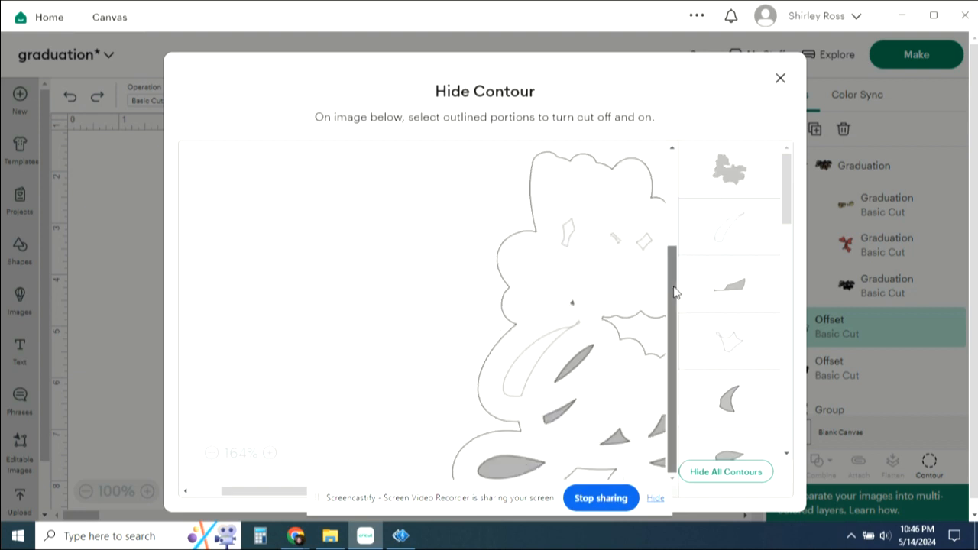
left_click(644, 323)
left_click(581, 361)
left_click(568, 412)
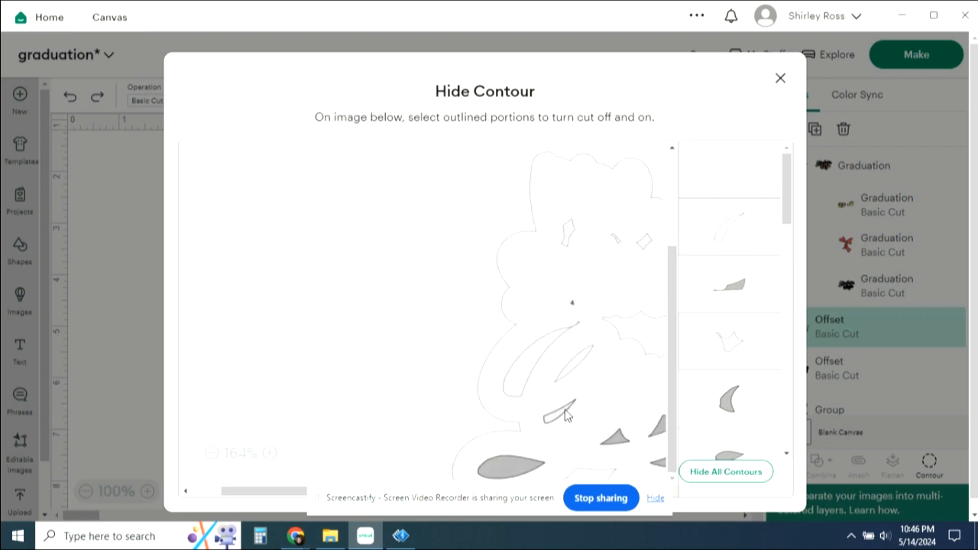
left_click(644, 207)
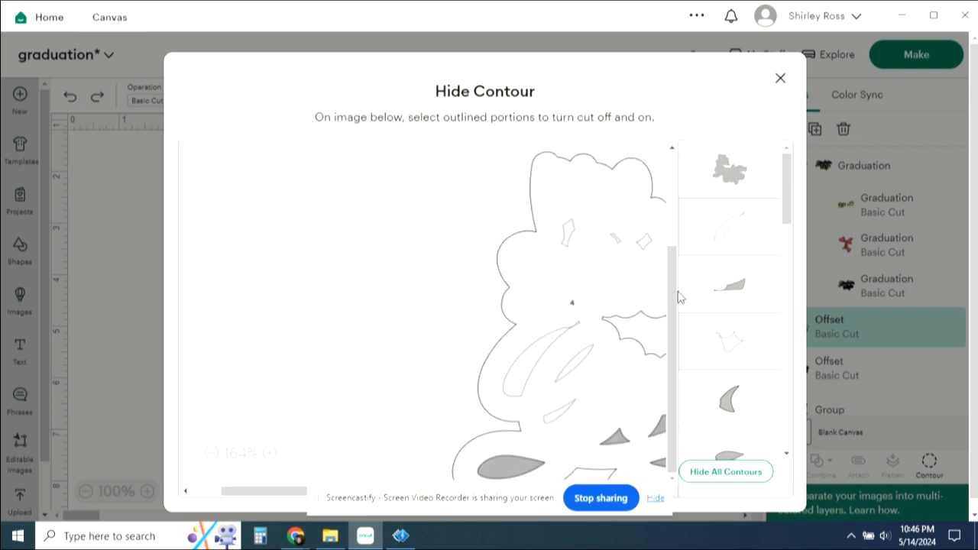
left_click(619, 437)
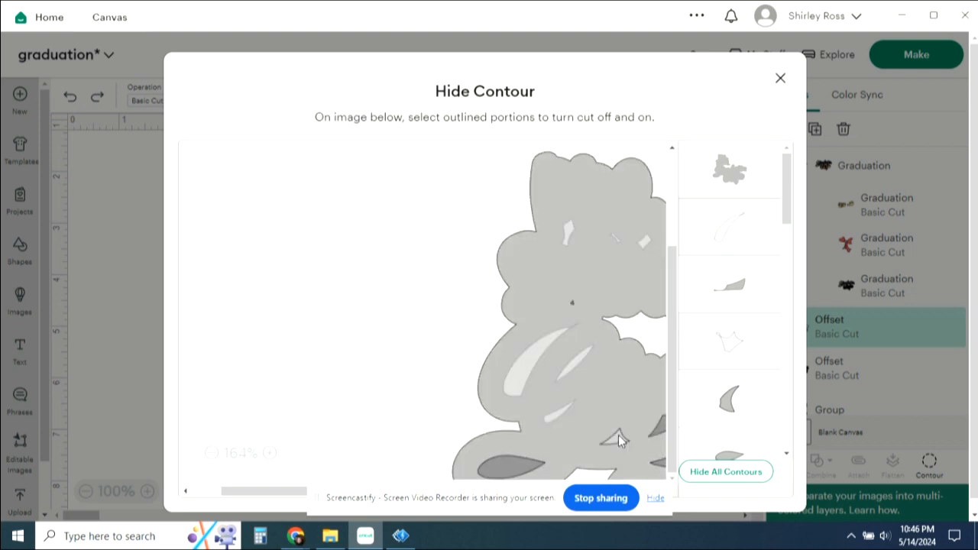
left_click(503, 470)
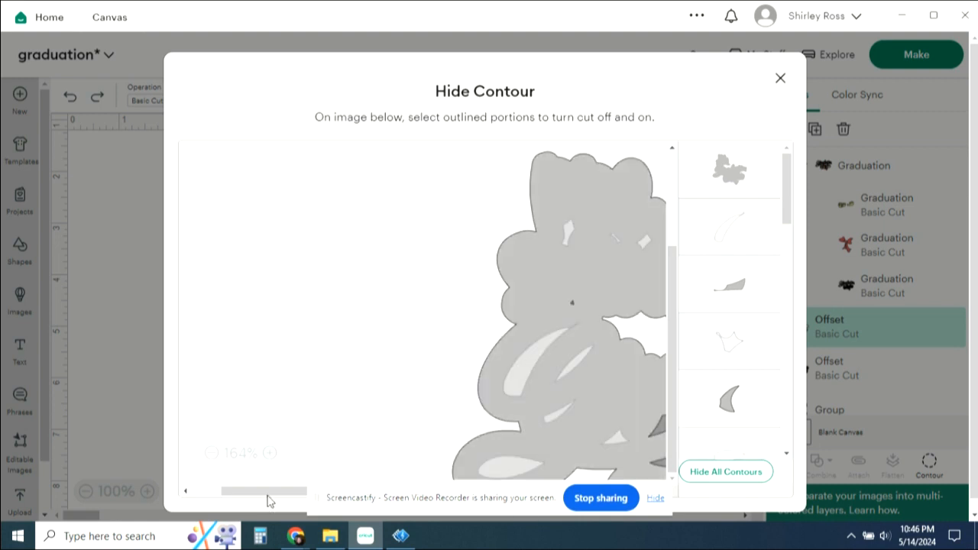
Hide the two triangular gaps between the Graduation lettering and the diploma in the white offset, and close the contour editor
left_click_drag(269, 501, 283, 499)
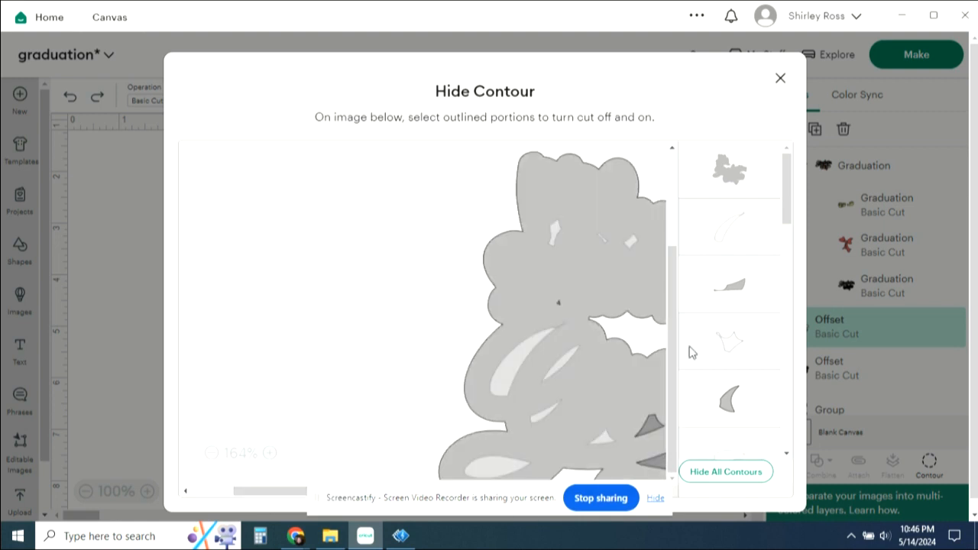
left_click(648, 432)
left_click(658, 459)
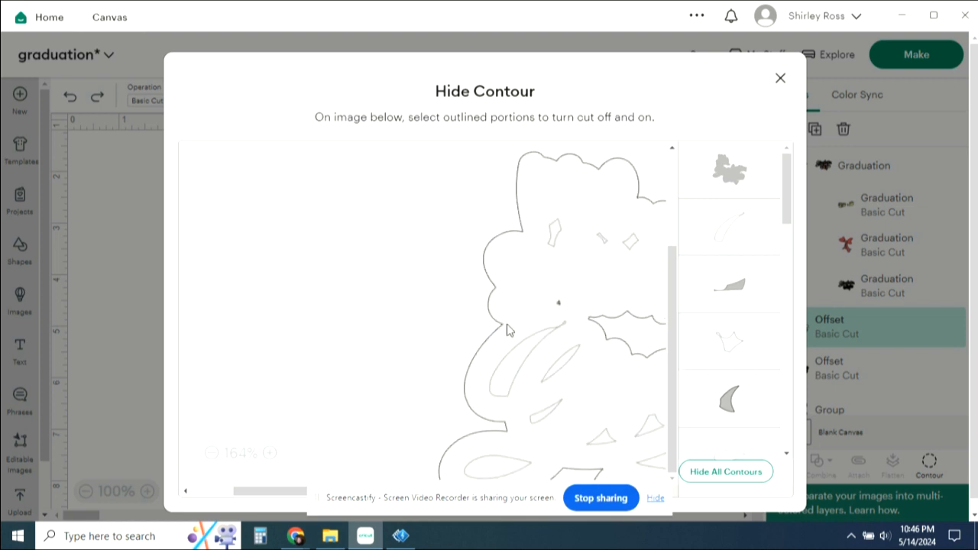
left_click(780, 84)
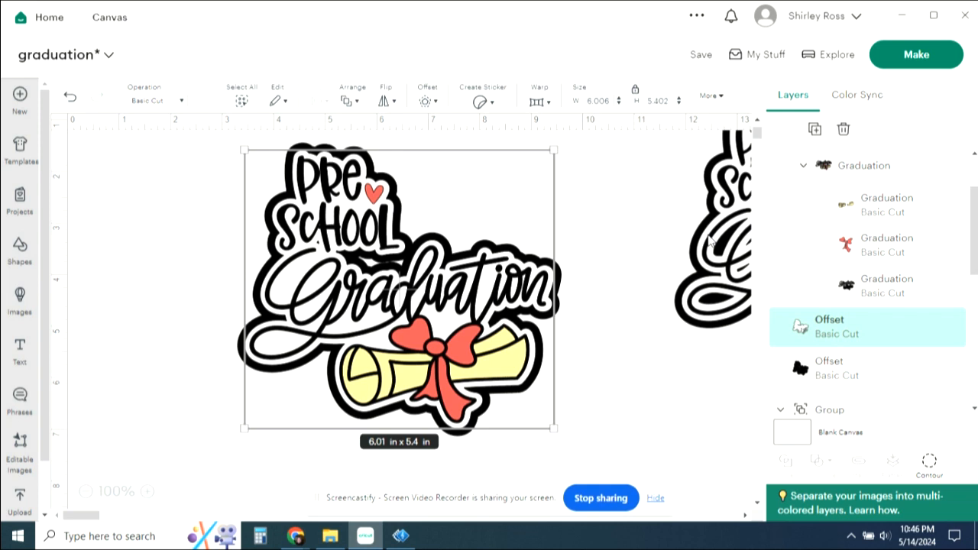
Move the finished sample group beside the new design to compare them
left_click_drag(667, 266, 631, 283)
left_click_drag(577, 293, 523, 262)
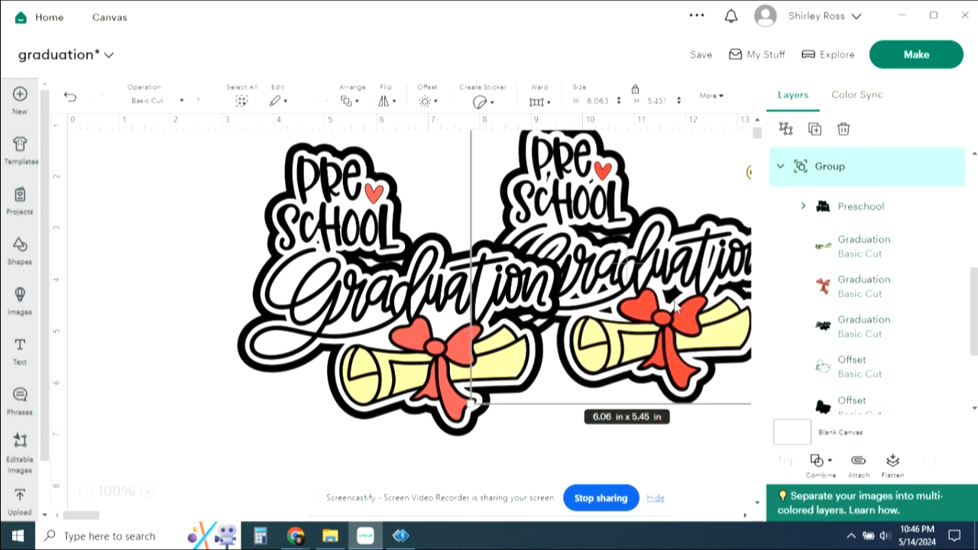